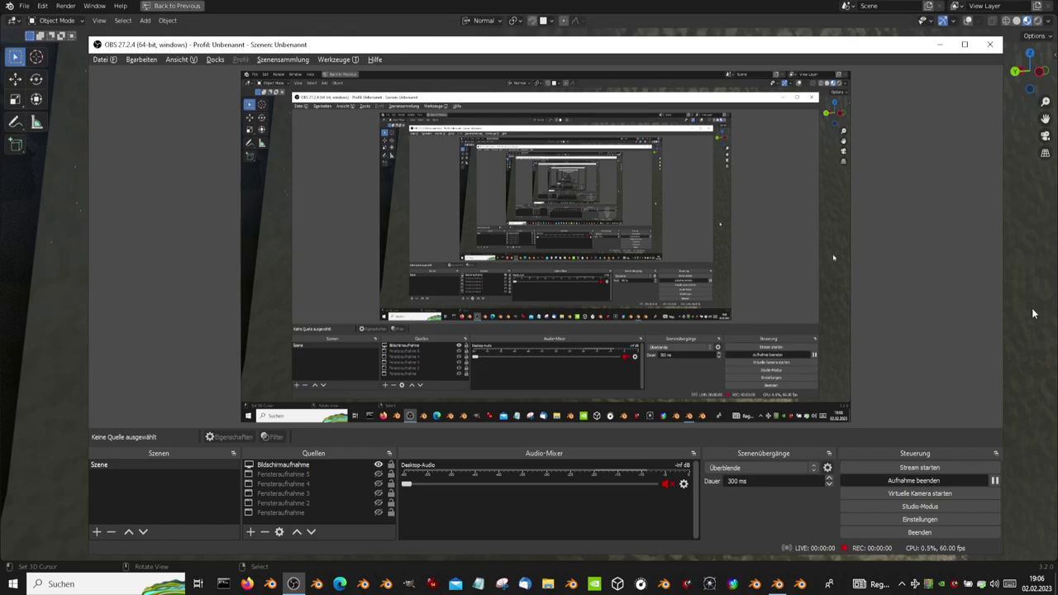
Bring Blender forward and orbit and zoom around the textured grip, its end cap, display and headlight.
click(1033, 314)
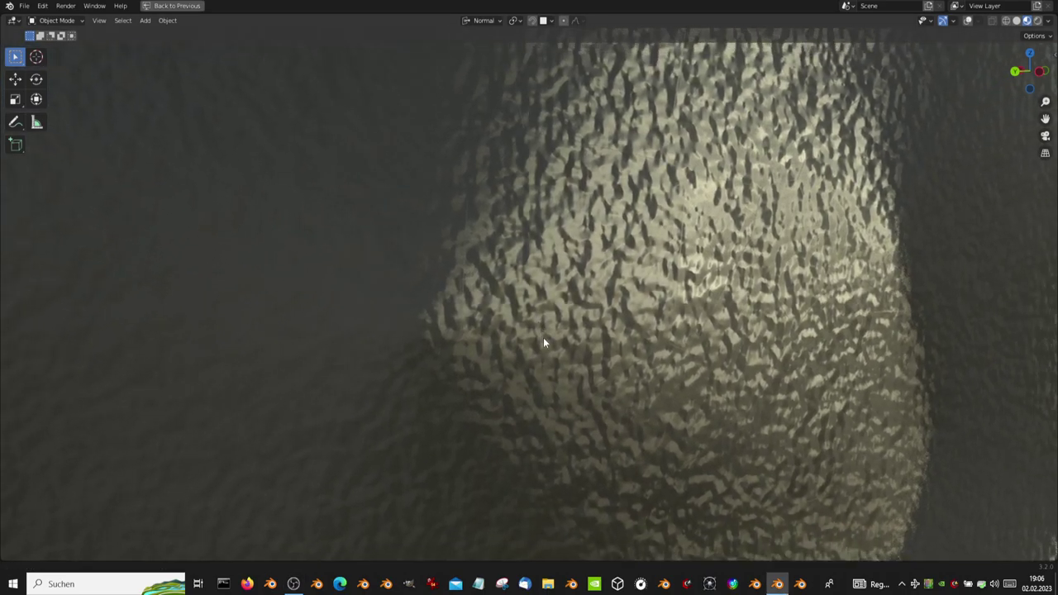
mouse_move(543, 337)
ctrl+middle_down()
mouse_move(579, 509)
mouse_move(587, 71)
mouse_move(642, 524)
mouse_move(661, 206)
mouse_move(716, 480)
mouse_move(760, 232)
mouse_move(64, 234)
mouse_move(201, 272)
mouse_move(503, 560)
mouse_move(925, 531)
mouse_move(740, 289)
ctrl+middle_up()
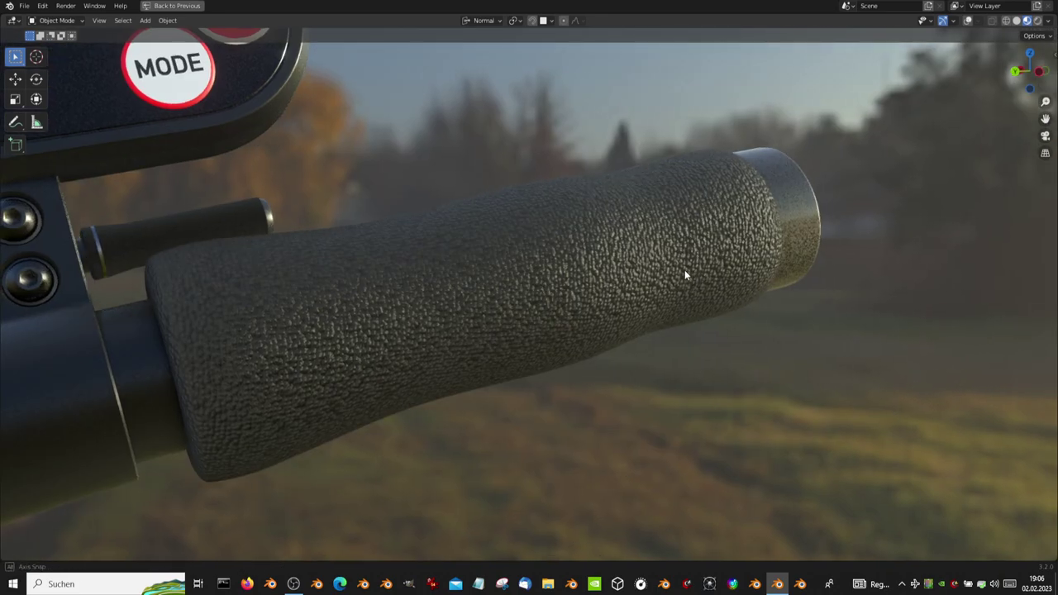
mouse_move(684, 269)
middle_down()
mouse_move(509, 277)
mouse_move(496, 259)
mouse_move(572, 273)
mouse_move(531, 319)
mouse_move(496, 273)
mouse_move(449, 246)
mouse_move(331, 287)
mouse_move(594, 229)
mouse_move(628, 207)
mouse_move(642, 371)
mouse_move(657, 325)
mouse_move(874, 310)
mouse_move(1024, 325)
mouse_move(130, 322)
mouse_move(525, 312)
mouse_move(525, 343)
mouse_move(516, 221)
mouse_move(553, 236)
mouse_move(520, 243)
mouse_move(443, 229)
mouse_move(500, 293)
mouse_move(455, 174)
mouse_move(460, 136)
mouse_move(627, 430)
mouse_move(550, 286)
mouse_move(472, 402)
mouse_move(583, 323)
mouse_move(463, 395)
mouse_move(170, 430)
mouse_move(747, 234)
mouse_move(676, 253)
mouse_move(672, 300)
mouse_move(609, 276)
mouse_move(642, 350)
mouse_move(605, 107)
mouse_move(654, 322)
mouse_move(628, 315)
mouse_move(640, 372)
mouse_move(576, 342)
mouse_move(525, 335)
mouse_move(615, 268)
mouse_move(509, 206)
mouse_move(696, 224)
mouse_move(967, 229)
mouse_move(754, 517)
middle_up()
scroll(515, 277, up, 3)
scroll(497, 259, up, 3)
scroll(572, 273, down, 6)
scroll(643, 323, up, 3)
scroll(589, 392, up, 2)
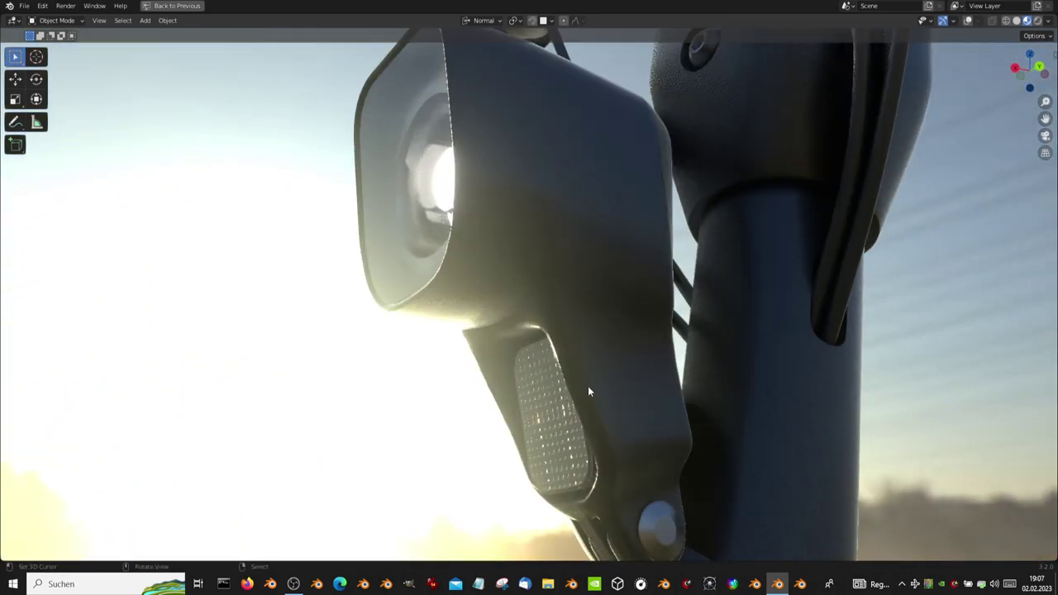
mouse_move(588, 391)
middle_down()
mouse_move(485, 177)
mouse_move(574, 170)
mouse_move(723, 190)
mouse_move(515, 519)
mouse_move(481, 216)
mouse_move(404, 543)
middle_up()
mouse_move(429, 330)
shift+middle_down()
mouse_move(508, 411)
mouse_move(458, 472)
mouse_move(255, 284)
mouse_move(251, 248)
mouse_move(322, 347)
mouse_move(280, 377)
mouse_move(600, 371)
mouse_move(472, 307)
mouse_move(443, 305)
mouse_move(573, 373)
mouse_move(522, 349)
mouse_move(492, 205)
mouse_move(488, 220)
mouse_move(329, 247)
mouse_move(298, 302)
shift+middle_up()
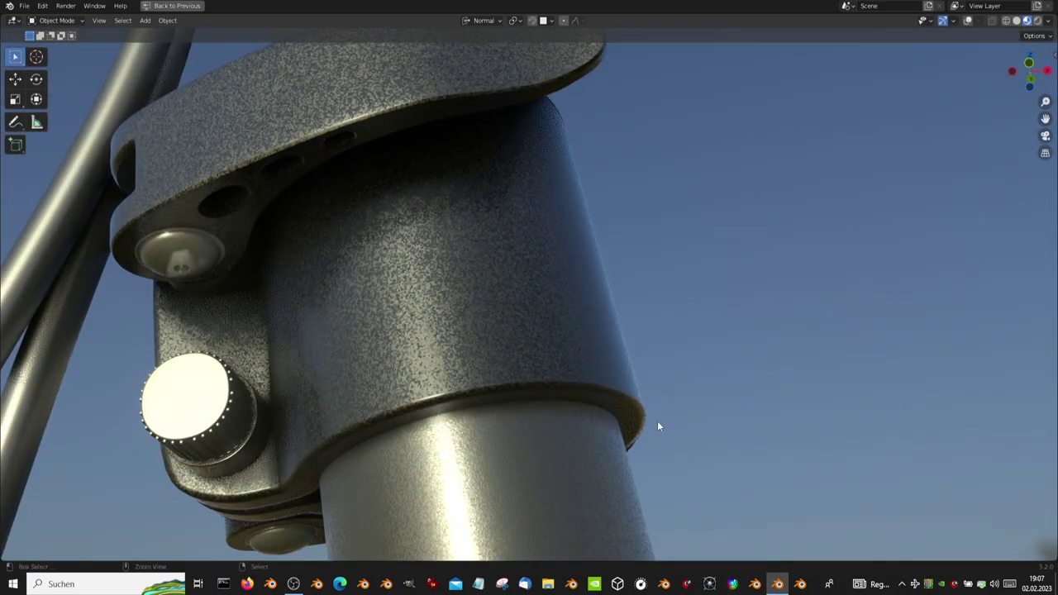
mouse_move(658, 427)
middle_down()
mouse_move(644, 363)
mouse_move(614, 305)
mouse_move(614, 156)
mouse_move(610, 382)
mouse_move(580, 206)
mouse_move(598, 272)
mouse_move(604, 159)
mouse_move(602, 210)
middle_up()
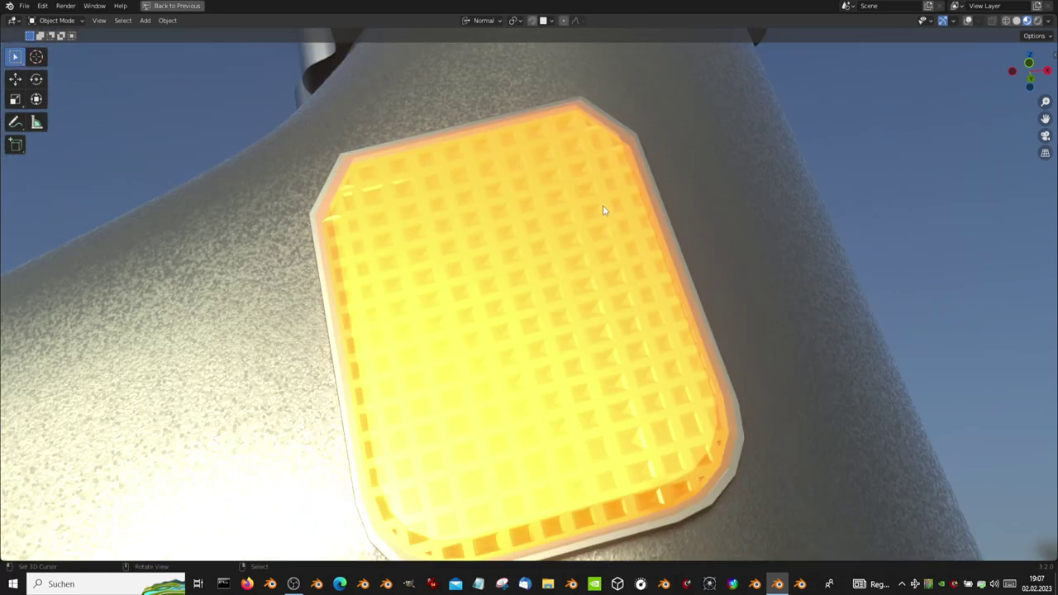
mouse_move(587, 280)
middle_down()
mouse_move(629, 211)
mouse_move(583, 241)
mouse_move(572, 282)
mouse_move(501, 273)
mouse_move(491, 243)
mouse_move(576, 236)
mouse_move(718, 269)
mouse_move(791, 267)
mouse_move(541, 311)
mouse_move(620, 355)
mouse_move(535, 262)
mouse_move(520, 285)
mouse_move(442, 320)
mouse_move(595, 181)
mouse_move(558, 328)
mouse_move(433, 323)
mouse_move(391, 283)
mouse_move(494, 260)
mouse_move(455, 233)
mouse_move(693, 245)
middle_up()
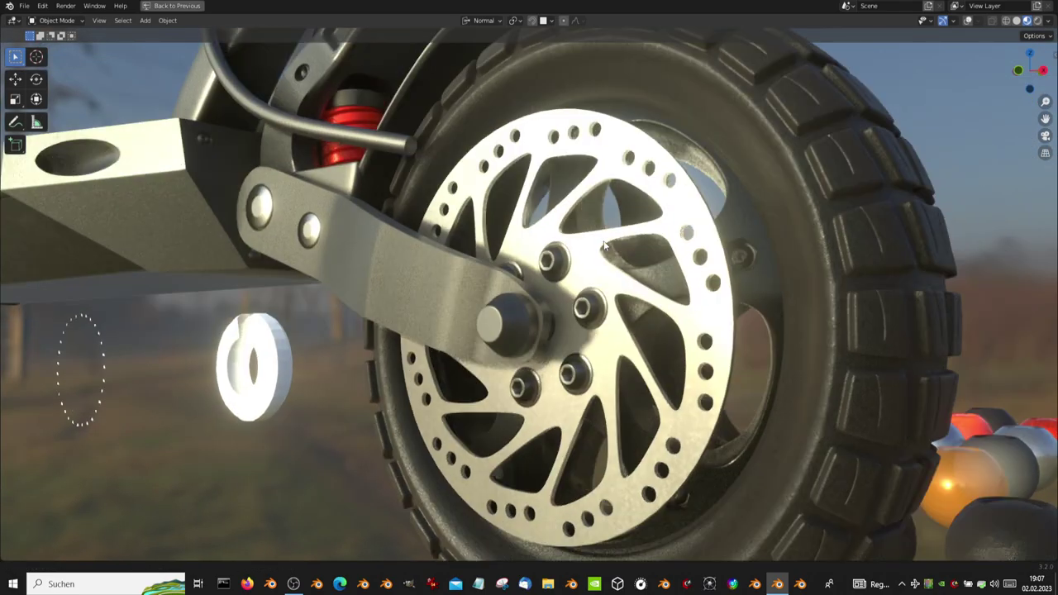
Isolate the tire in local view and orbit it to inspect the tread and rim opening.
scroll(693, 245, down, 3)
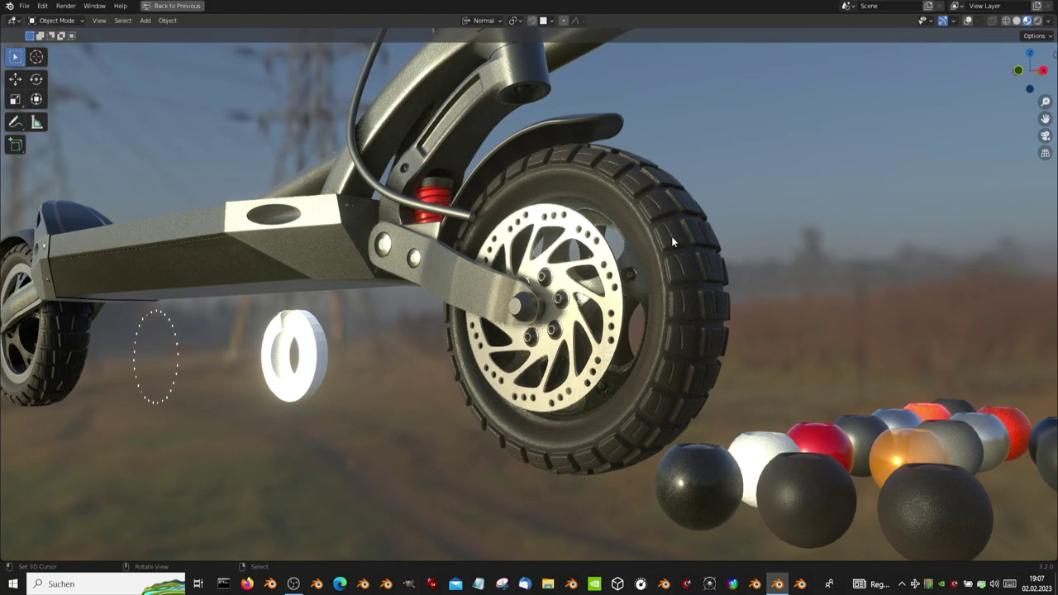
scroll(672, 236, up, 5)
key(KP_Divide)
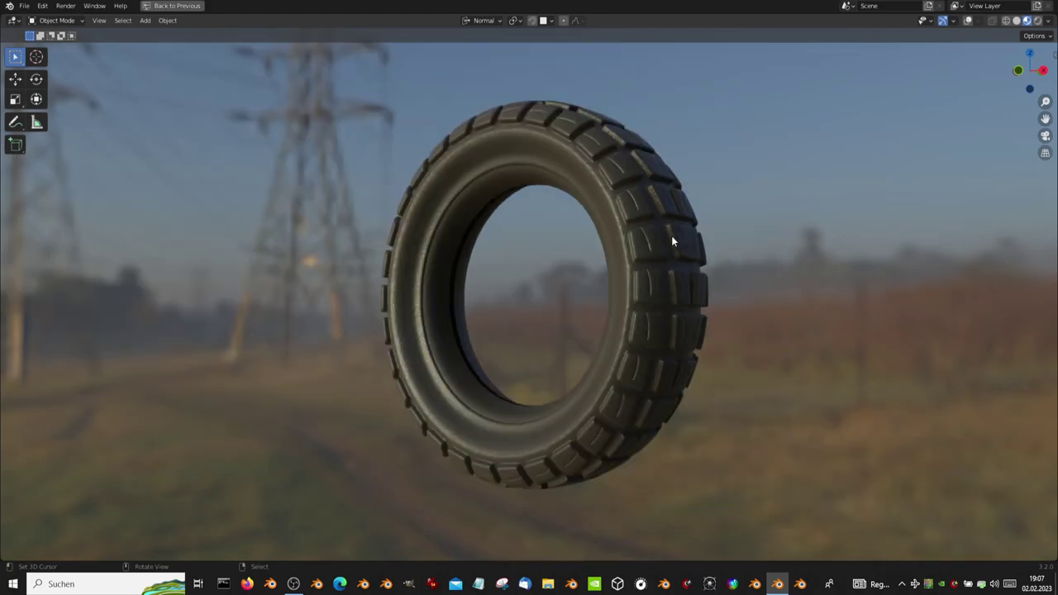
mouse_move(671, 236)
middle_down()
mouse_move(487, 286)
mouse_move(722, 220)
mouse_move(566, 208)
mouse_move(612, 361)
mouse_move(560, 251)
mouse_move(522, 200)
mouse_move(693, 246)
mouse_move(593, 314)
mouse_move(581, 305)
mouse_move(543, 338)
mouse_move(553, 361)
middle_up()
scroll(559, 250, up, 3)
scroll(543, 338, up, 3)
scroll(549, 340, up, 2)
mouse_move(609, 238)
middle_down()
mouse_move(765, 198)
mouse_move(610, 281)
mouse_move(653, 269)
middle_up()
scroll(764, 192, down, 5)
scroll(764, 193, down, 1)
scroll(748, 207, down, 5)
scroll(653, 269, up, 2)
Orbit the scooter to a side view of the red rear spring.
mouse_move(544, 304)
middle_down()
mouse_move(574, 351)
mouse_move(489, 400)
mouse_move(552, 350)
mouse_move(658, 356)
mouse_move(606, 283)
middle_up()
scroll(574, 351, up, 5)
scroll(659, 355, up, 2)
scroll(607, 283, up, 2)
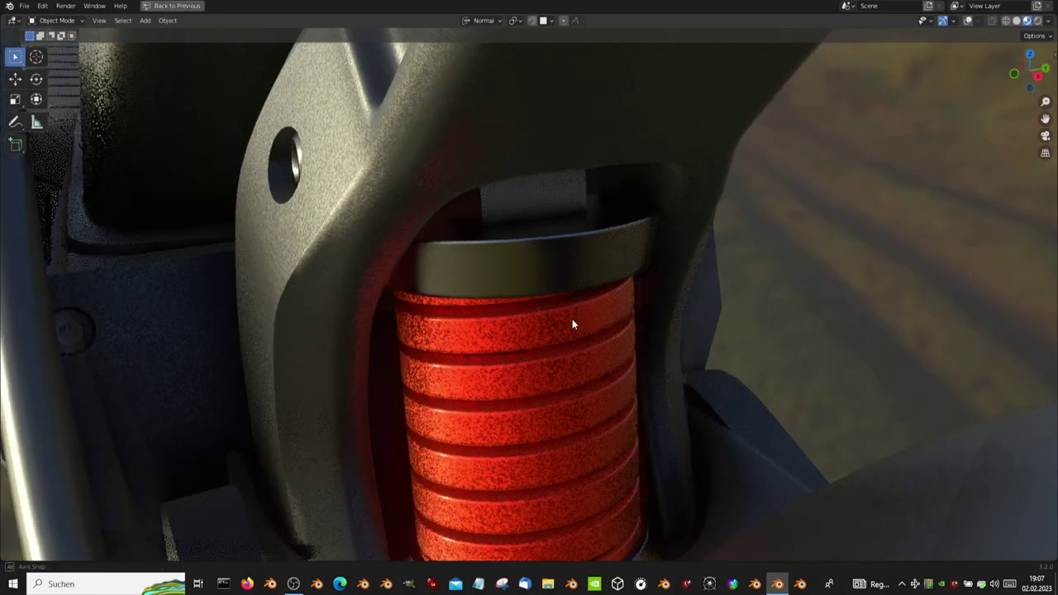
mouse_move(574, 323)
middle_down()
mouse_move(456, 303)
mouse_move(598, 288)
mouse_move(573, 213)
mouse_move(520, 261)
mouse_move(127, 240)
mouse_move(952, 242)
mouse_move(299, 282)
mouse_move(581, 368)
middle_up()
scroll(456, 302, up, 2)
scroll(573, 212, down, 2)
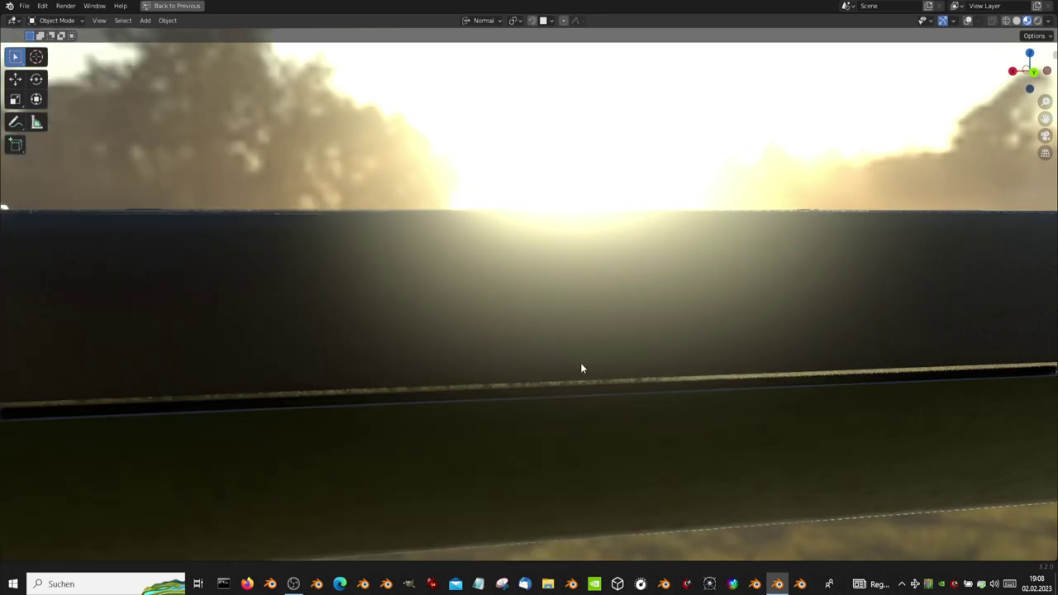
scroll(581, 369, down, 3)
scroll(623, 313, down, 2)
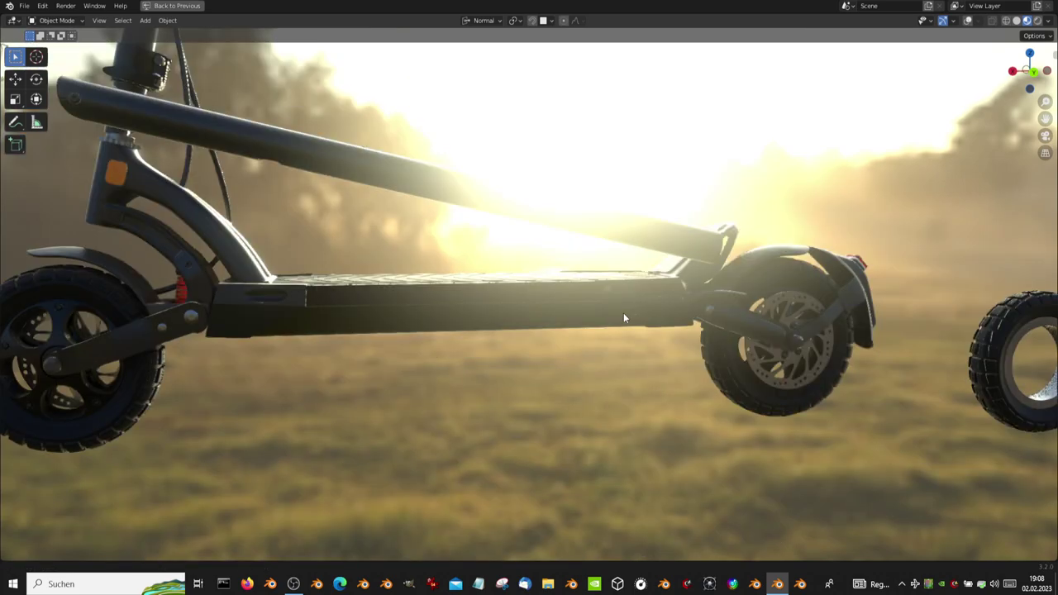
scroll(610, 333, up, 4)
Orbit around the deck and the rear wheel.
mouse_move(610, 333)
middle_down()
mouse_move(591, 348)
mouse_move(624, 301)
mouse_move(514, 243)
mouse_move(678, 220)
middle_up()
scroll(624, 255, up, 3)
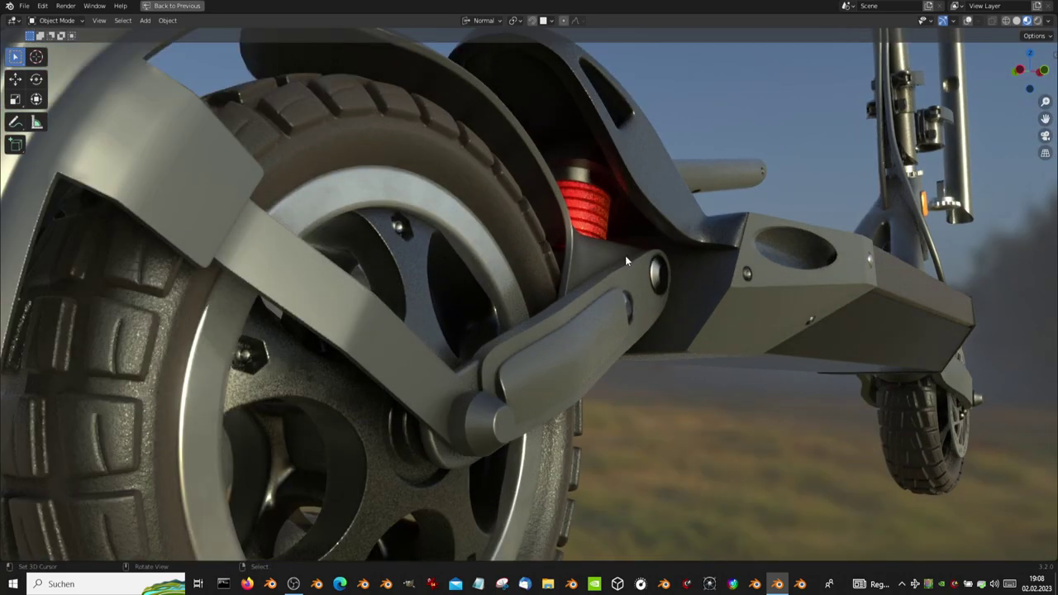
scroll(600, 335, down, 2)
scroll(596, 332, down, 3)
scroll(598, 323, down, 2)
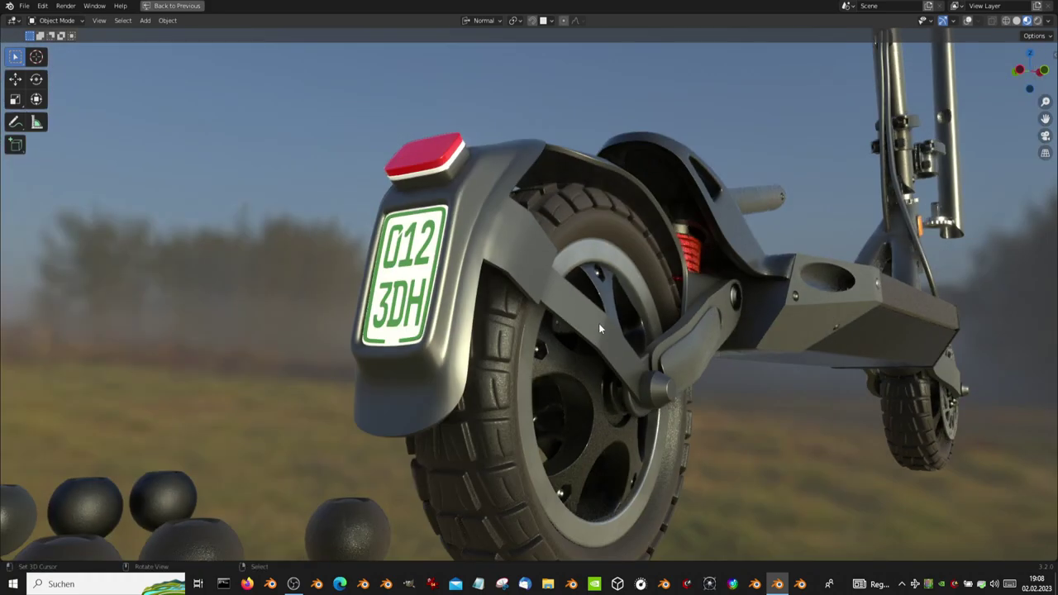
middle_drag(598, 324, 580, 313)
Restore the full Shading layout, select the stem cover Plane.046 and enlarge the 3D view.
key(ctrl+alt+space)
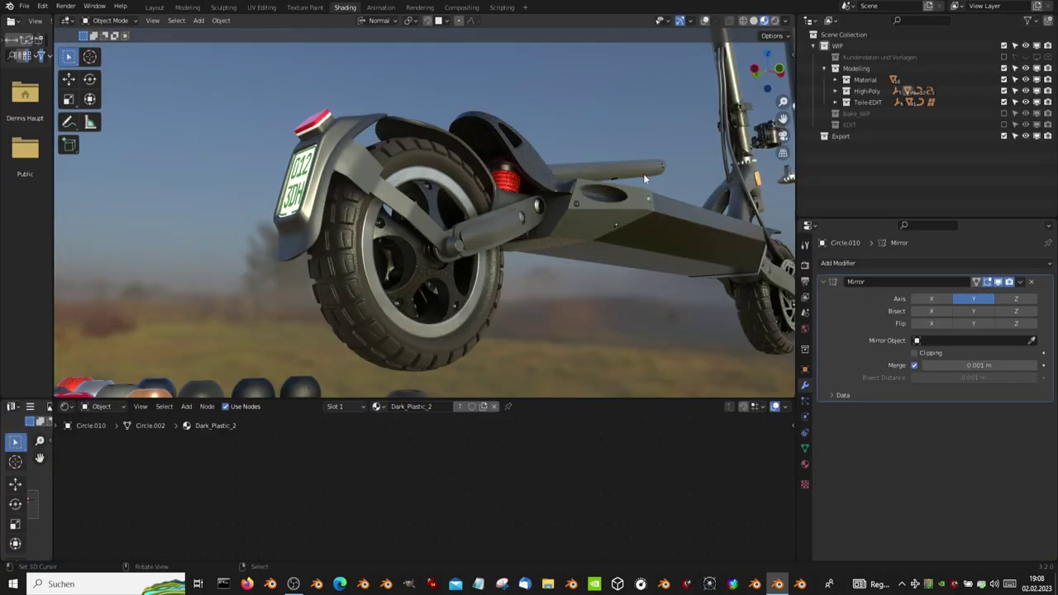
mouse_move(643, 174)
shift+middle_down()
mouse_move(628, 166)
mouse_move(373, 201)
mouse_move(460, 177)
mouse_move(574, 106)
mouse_move(569, 310)
shift+middle_up()
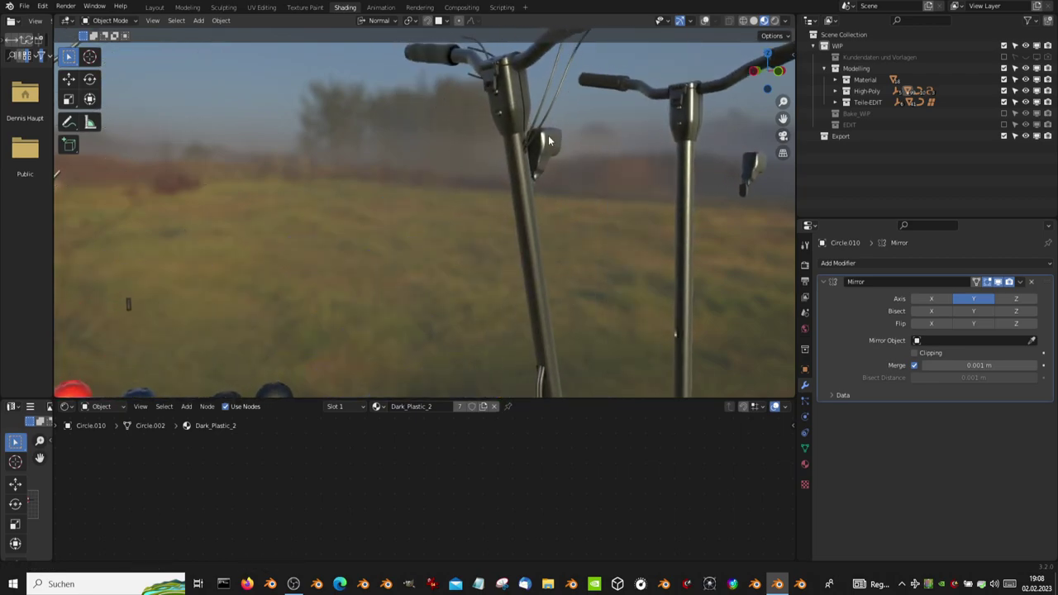
click(484, 163)
mouse_move(474, 149)
middle_down()
mouse_move(450, 133)
mouse_move(624, 120)
mouse_move(377, 255)
mouse_move(496, 190)
mouse_move(565, 400)
middle_up()
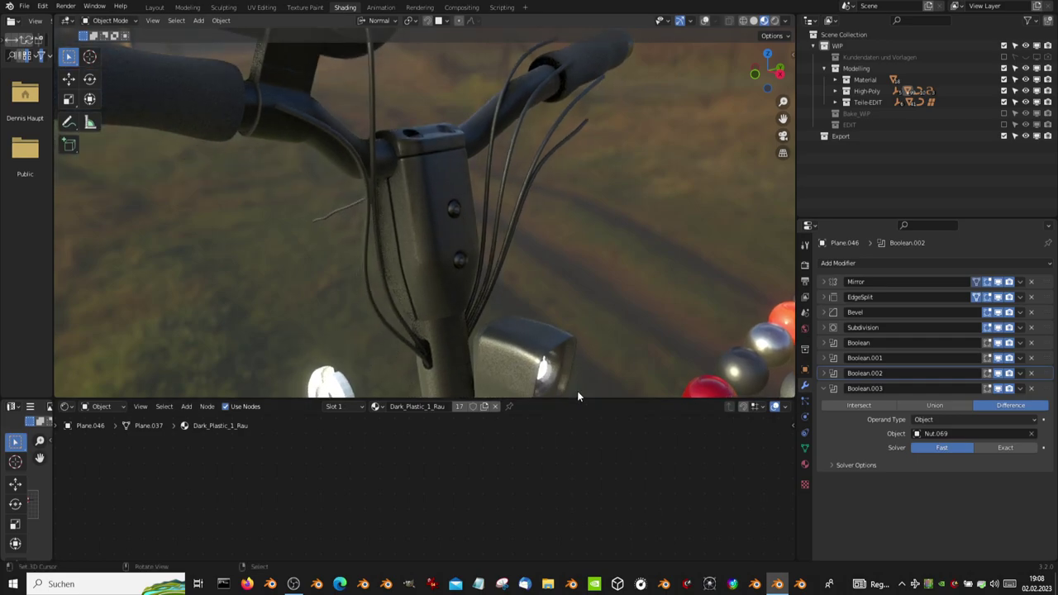
drag(576, 396, 577, 492)
Select the lower stem screw Nut.065 and frame it in the view.
scroll(518, 428, up, 4)
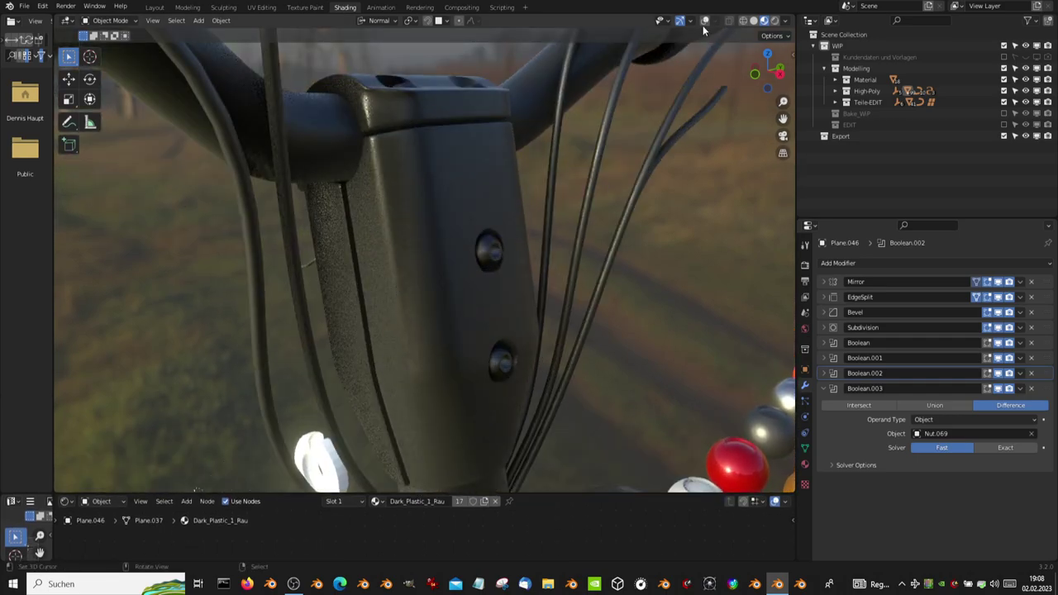
mouse_move(340, 337)
middle_down()
mouse_move(455, 291)
mouse_move(552, 296)
middle_up()
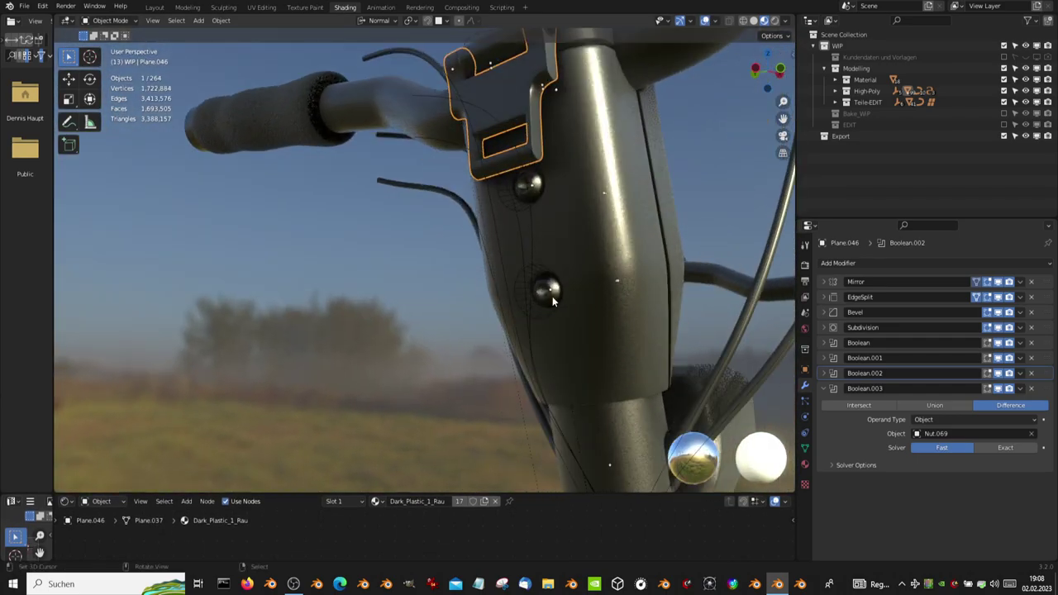
click(552, 295)
key(KP_Decimal)
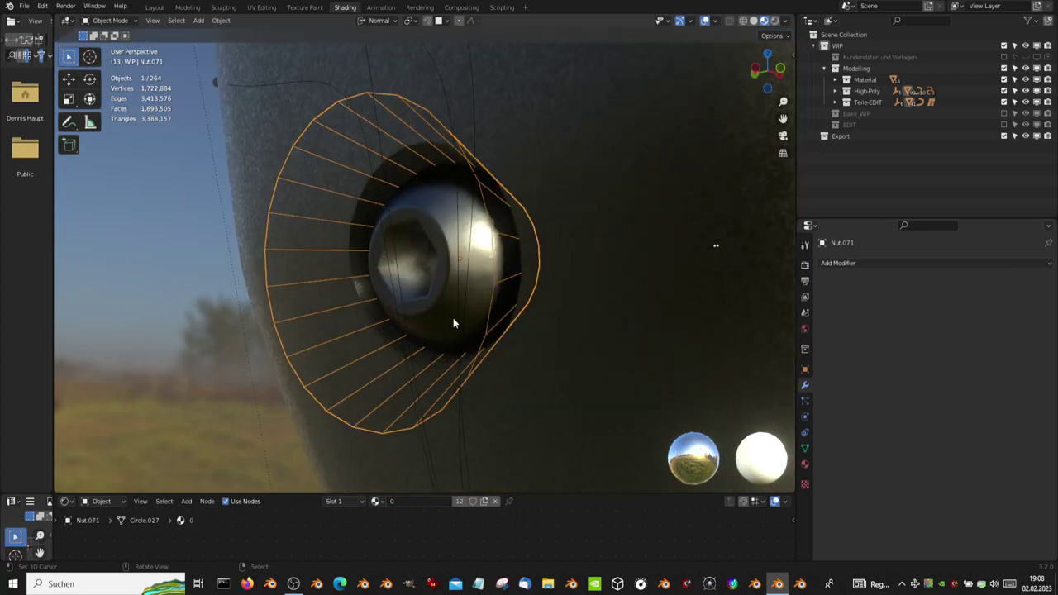
mouse_move(509, 305)
middle_down()
mouse_move(559, 302)
mouse_move(96, 116)
middle_up()
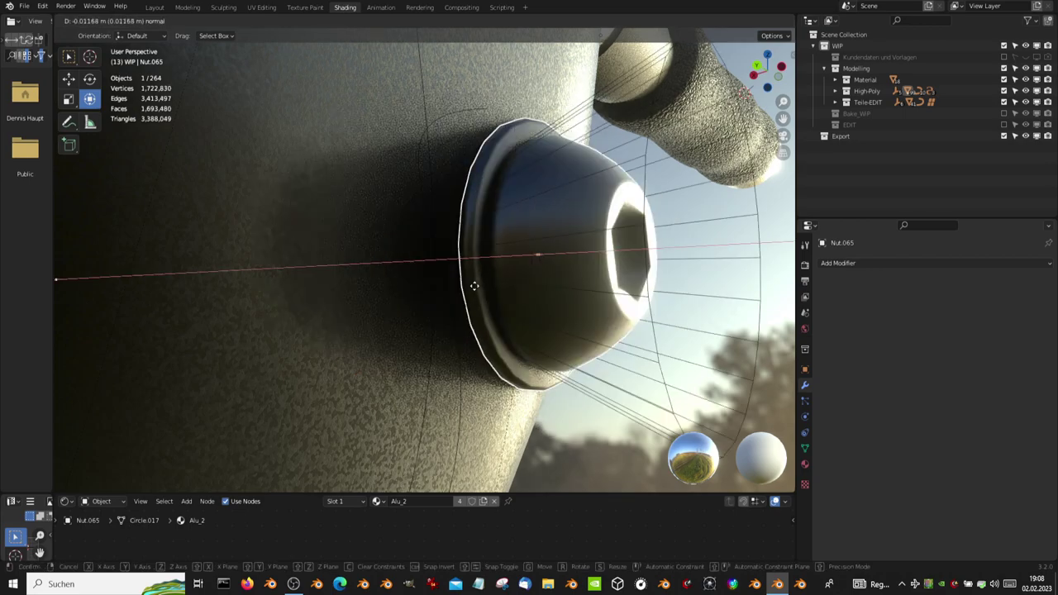
Confirm the stem screw's new depth and select the surrounding stem part.
click(469, 284)
mouse_move(472, 285)
middle_down()
mouse_move(355, 274)
mouse_move(472, 151)
mouse_move(496, 263)
mouse_move(520, 191)
middle_up()
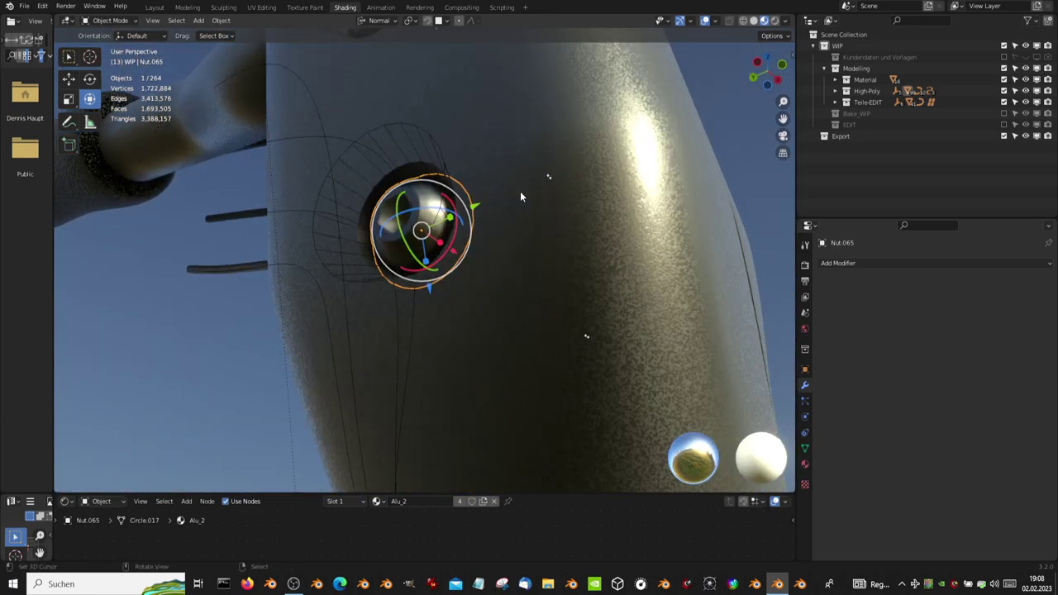
click(520, 191)
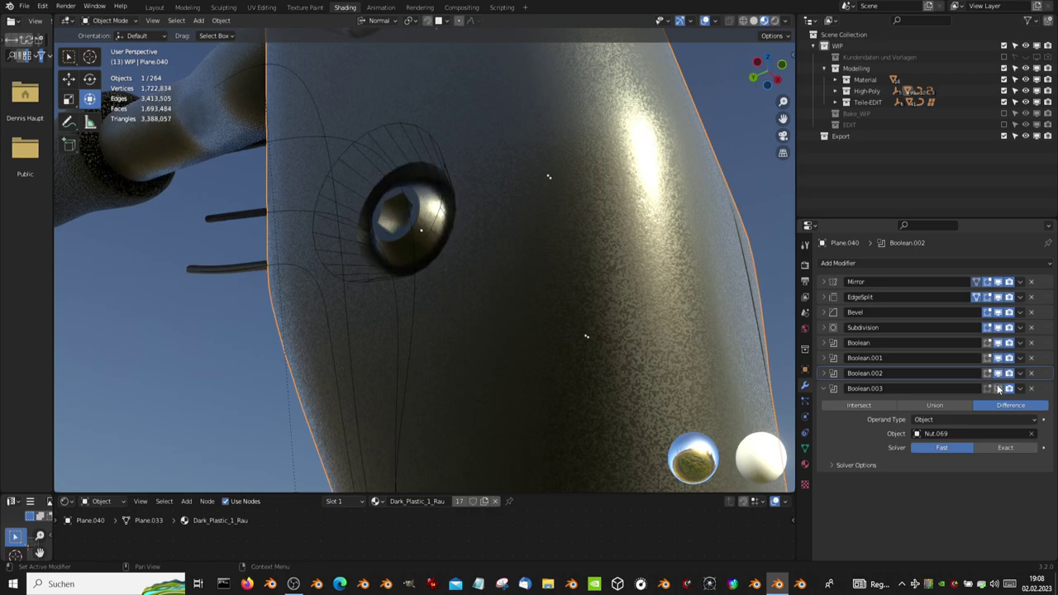
scroll(466, 190, down, 3)
mouse_move(466, 190)
middle_down()
mouse_move(475, 286)
mouse_move(523, 188)
mouse_move(457, 209)
mouse_move(389, 277)
mouse_move(501, 278)
mouse_move(448, 239)
mouse_move(444, 255)
mouse_move(559, 253)
mouse_move(422, 279)
mouse_move(405, 272)
mouse_move(417, 357)
middle_up()
Select the clamp nut and its cone-shaped cutter in the recess.
scroll(502, 281, up, 3)
scroll(448, 239, up, 2)
click(417, 357)
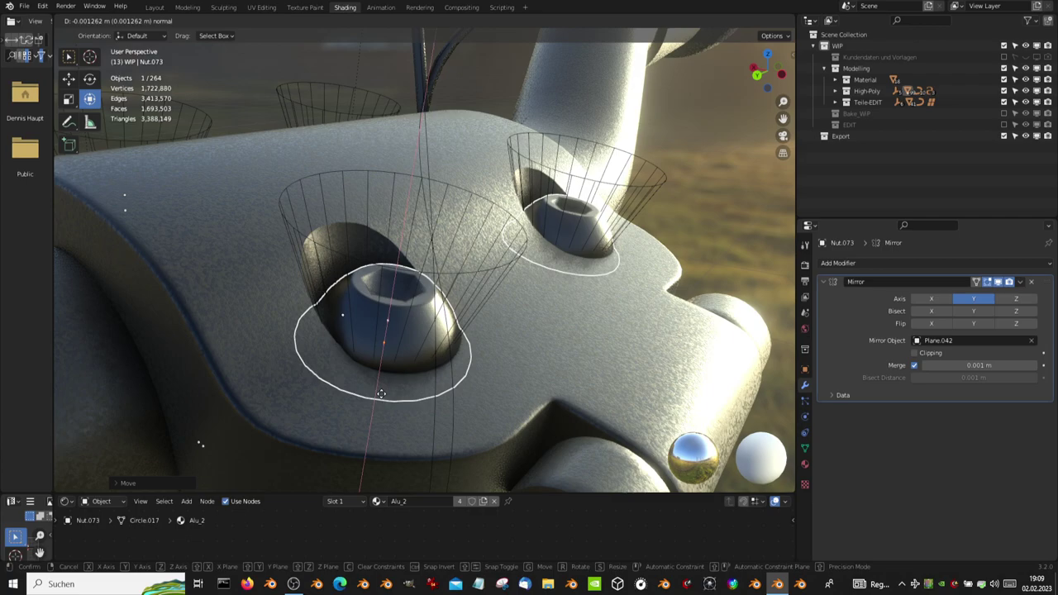
click(465, 262)
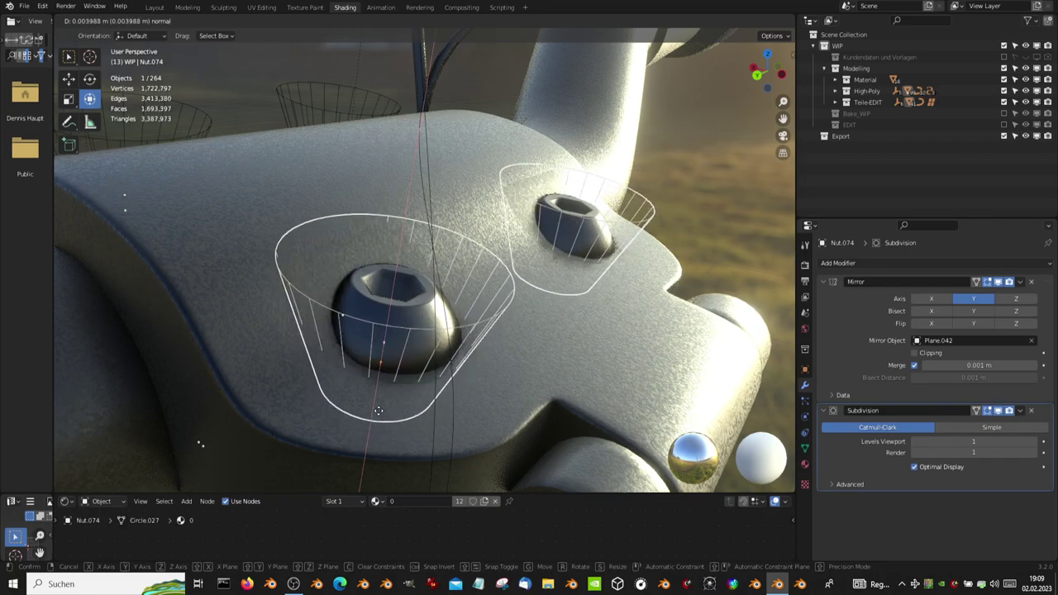
mouse_move(363, 256)
middle_down()
mouse_move(210, 186)
mouse_move(157, 185)
mouse_move(558, 376)
mouse_move(493, 128)
mouse_move(433, 240)
mouse_move(350, 237)
mouse_move(402, 334)
mouse_move(433, 324)
mouse_move(339, 162)
mouse_move(570, 194)
mouse_move(397, 306)
mouse_move(601, 208)
mouse_move(589, 169)
mouse_move(563, 149)
mouse_move(467, 323)
middle_up()
Frame the four buttons below the display and select another part on the plate.
click(578, 162)
scroll(537, 328, up, 3)
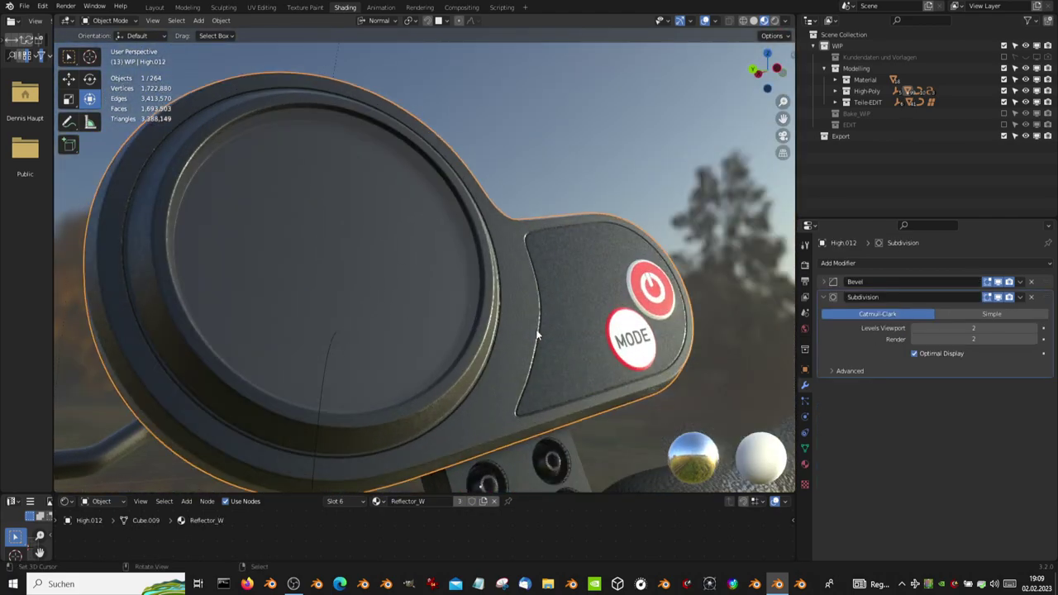
shift+middle_drag(568, 367, 521, 161)
scroll(491, 226, up, 2)
middle_drag(491, 226, 504, 250)
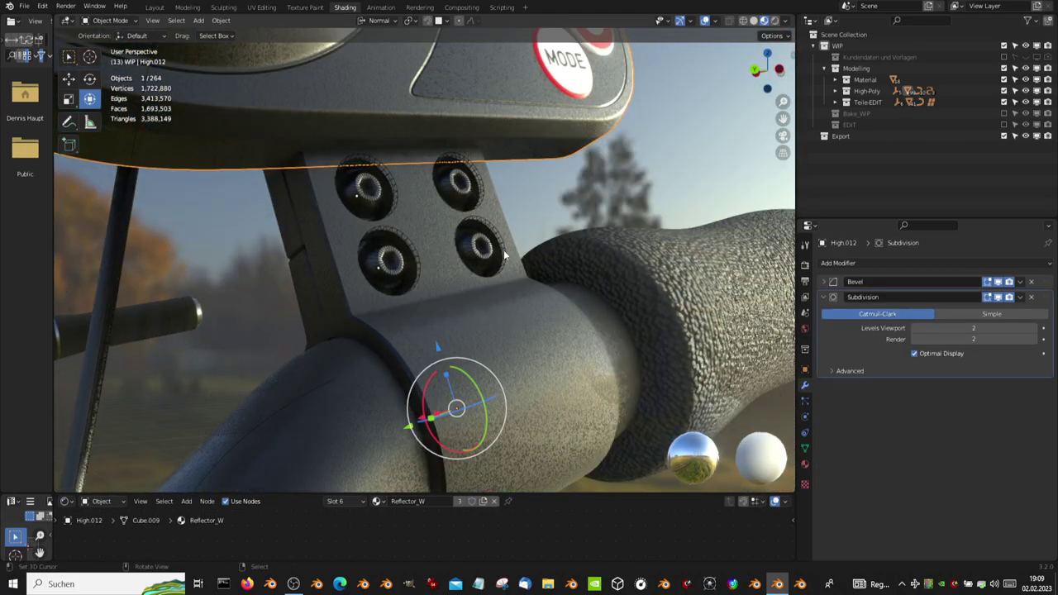
scroll(507, 251, up, 4)
click(621, 167)
Select the Circle.047 rings and begin moving them, then cancel the move.
click(621, 191)
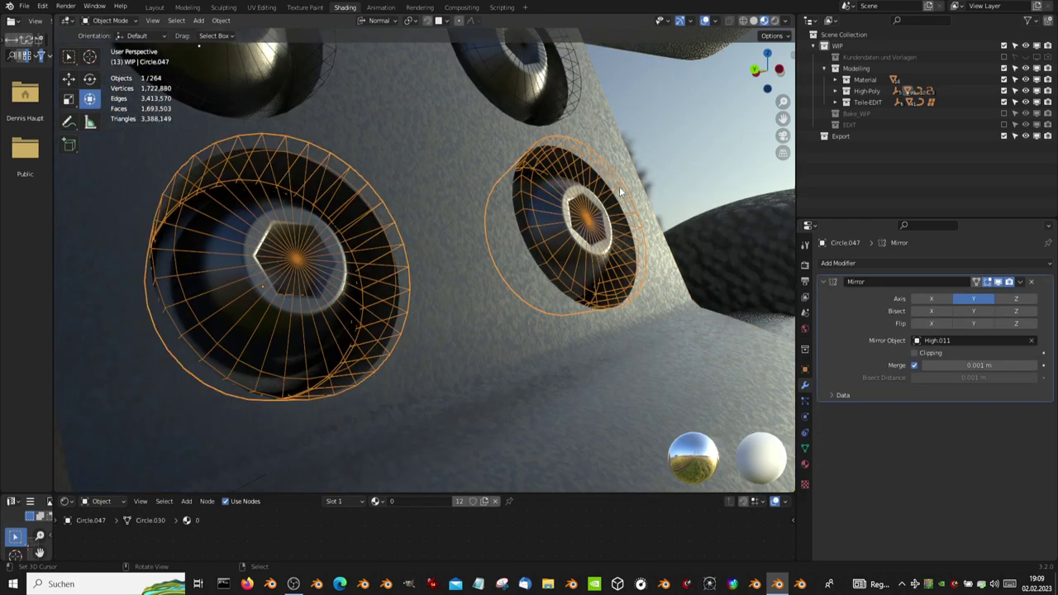
mouse_move(620, 192)
middle_down()
mouse_move(513, 248)
mouse_move(498, 272)
mouse_move(353, 318)
mouse_move(452, 295)
mouse_move(430, 240)
middle_up()
scroll(504, 255, down, 3)
scroll(500, 257, up, 3)
scroll(429, 239, up, 3)
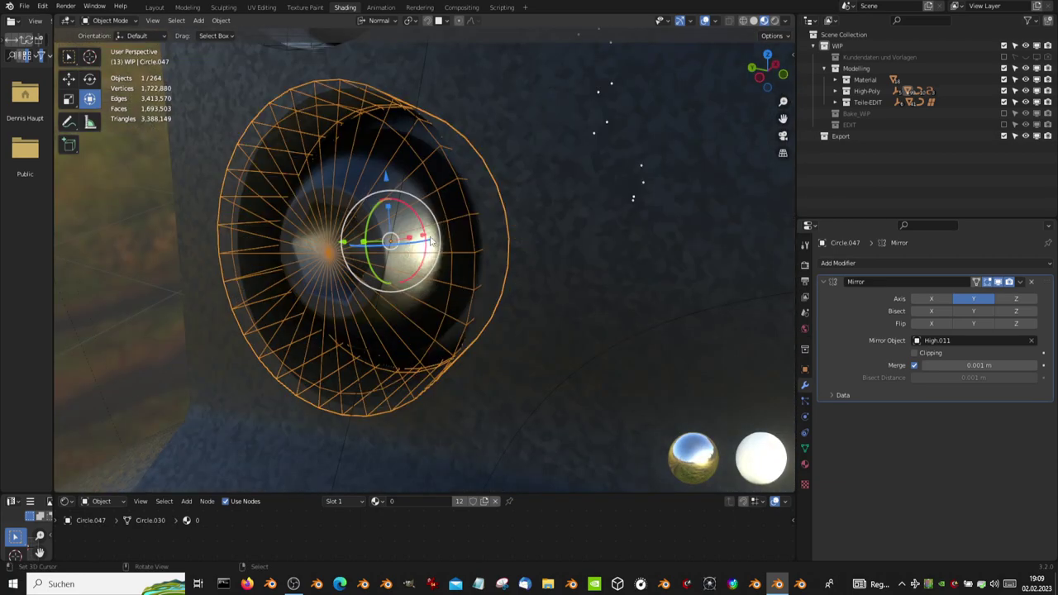
key(g)
key(x)
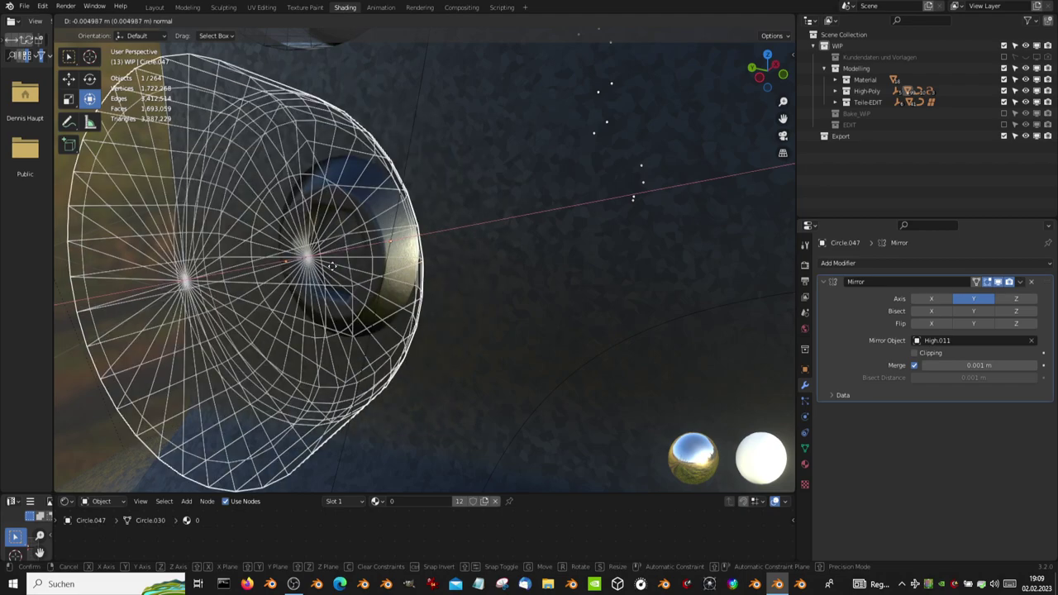
right_click(331, 265)
Slide Nut.081 slightly along its normal deeper into its recess.
click(401, 252)
drag(420, 240, 366, 263)
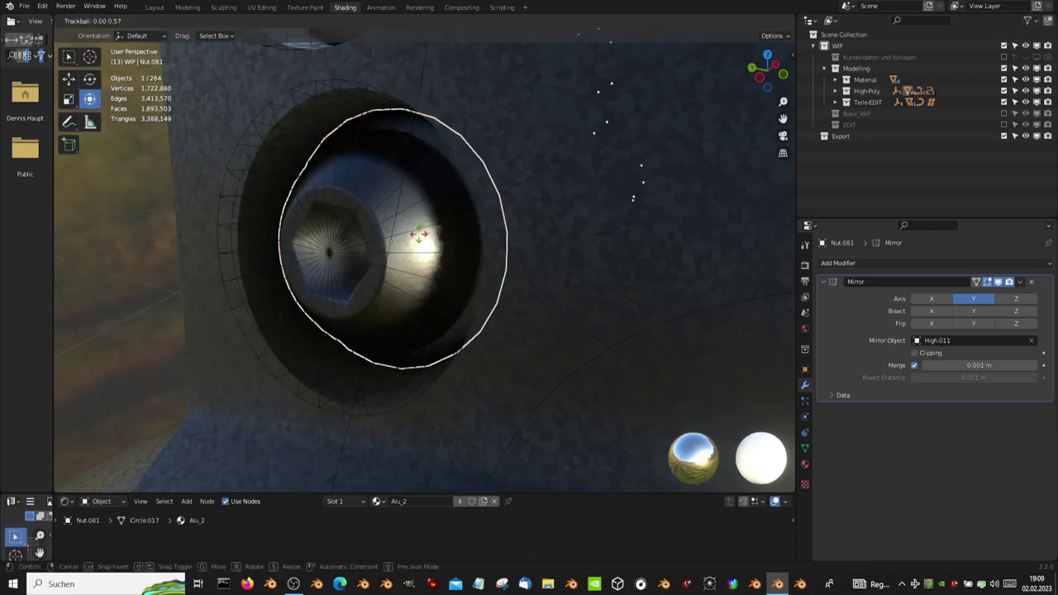
right_click(430, 252)
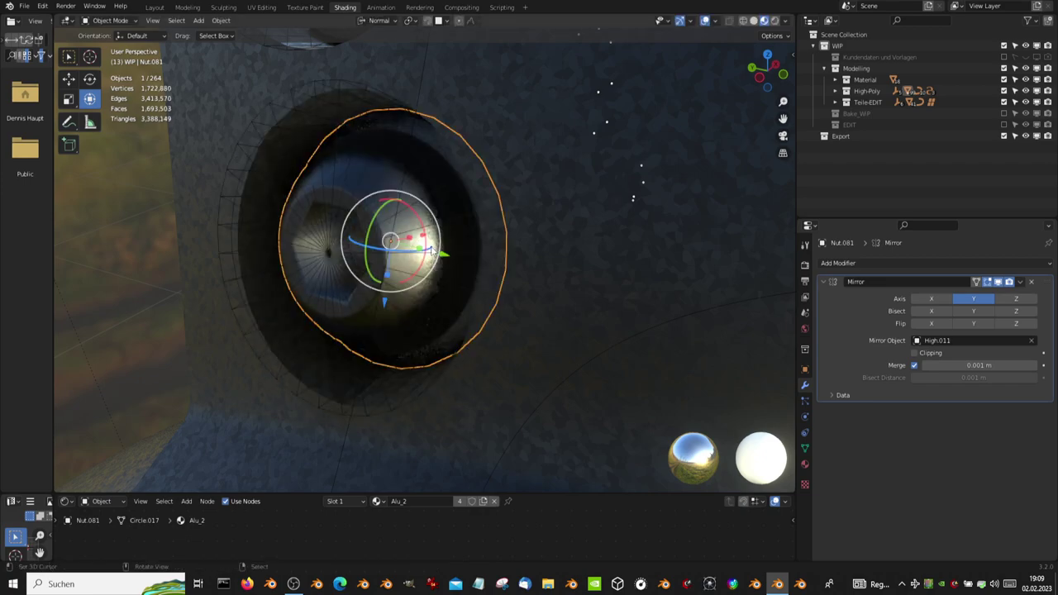
key(g)
key(x)
key(x)
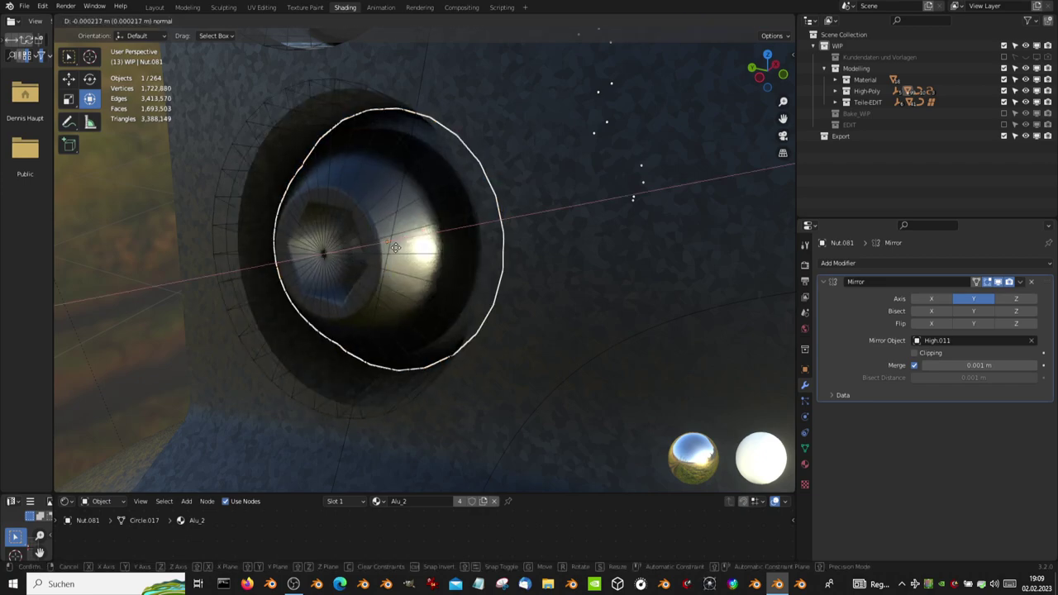
drag(396, 248, 378, 255)
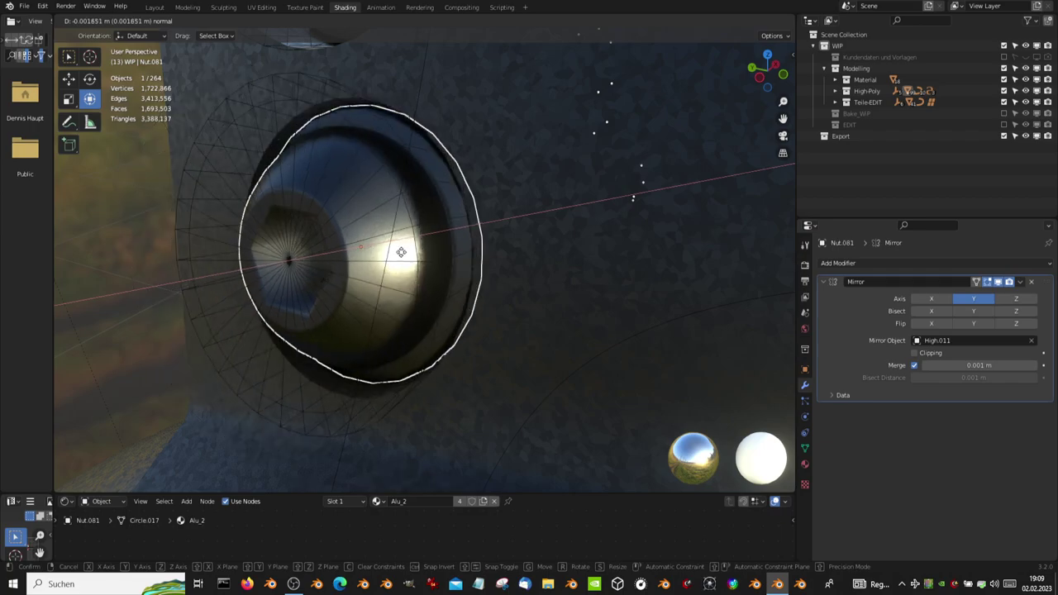
click(401, 252)
Reselect the Circle.047 ring and Nut.081 from an oblique view of the plate.
scroll(498, 245, down, 4)
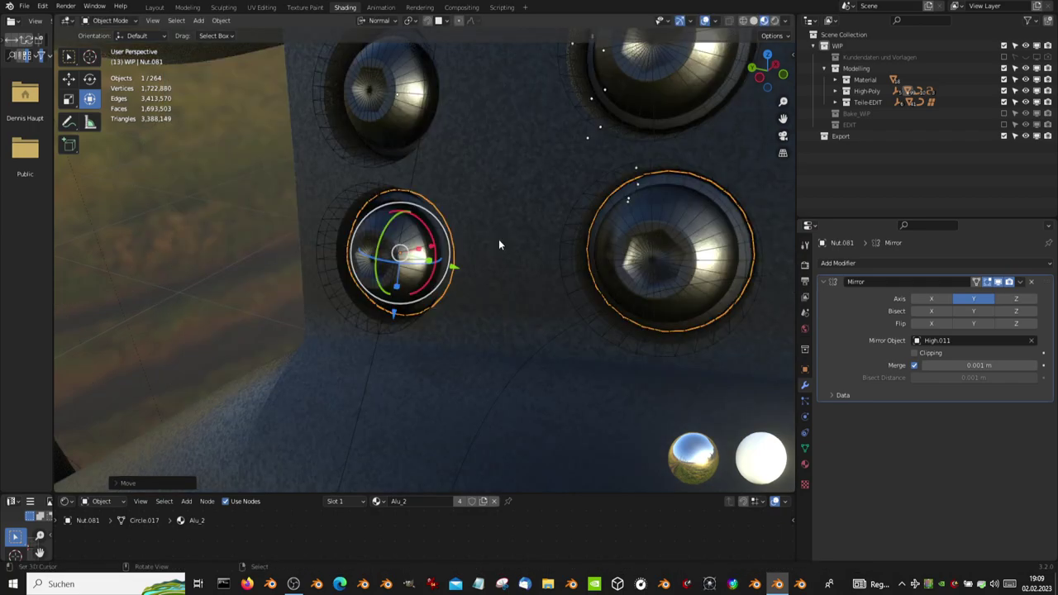
click(498, 245)
middle_drag(498, 245, 565, 237)
click(360, 303)
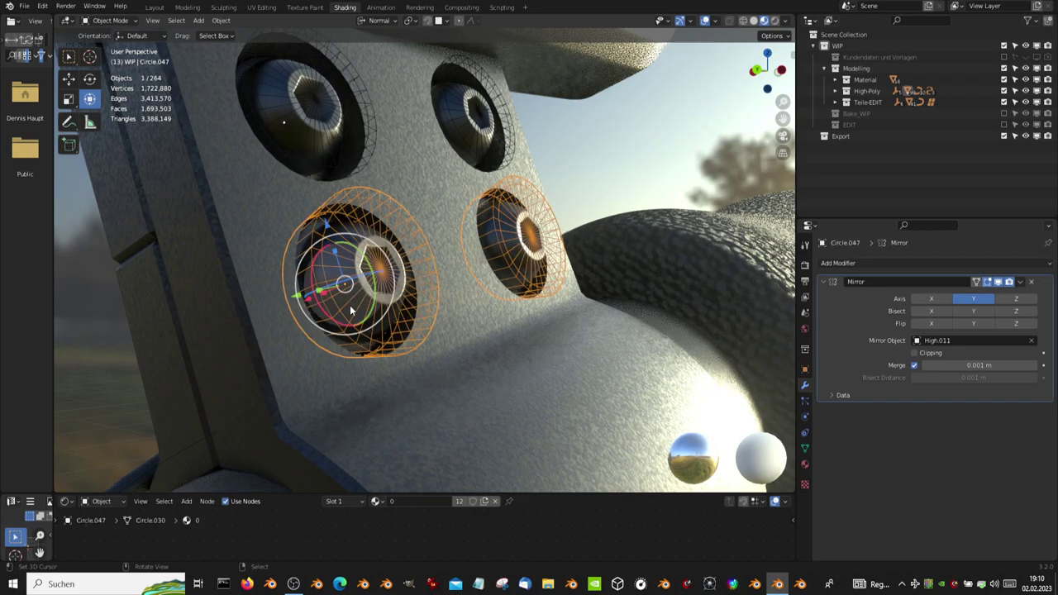
click(350, 310)
Slide Nut.081 along its normal axis once more.
key(g)
key(z)
key(z)
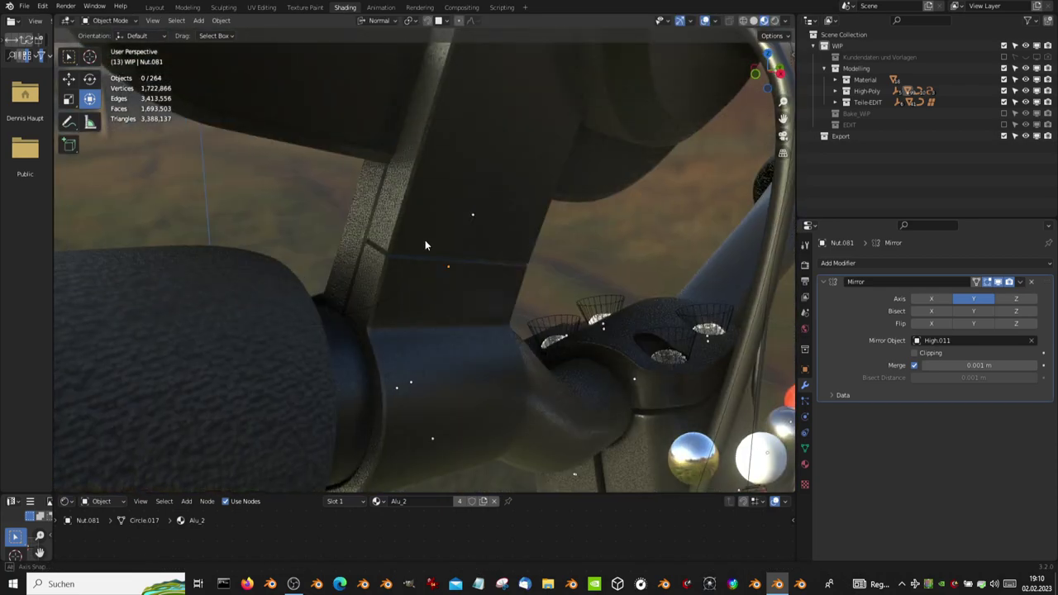
scroll(426, 245, down, 10)
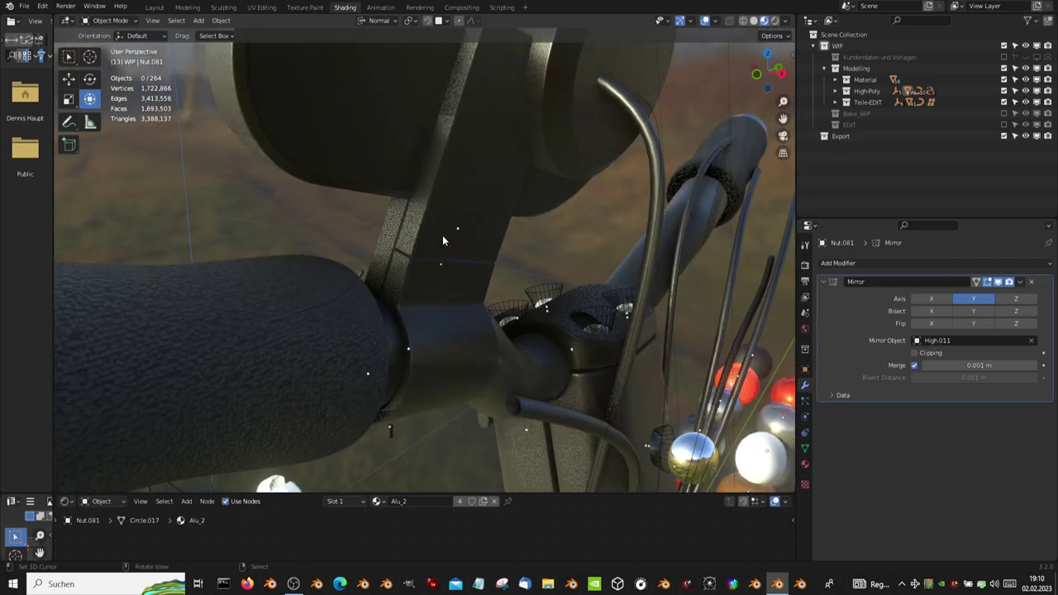
Hide the Material collection, removing the sample spheres from the scene.
mouse_move(553, 307)
middle_down()
mouse_move(473, 293)
mouse_move(457, 267)
mouse_move(542, 247)
mouse_move(529, 230)
mouse_move(462, 235)
mouse_move(638, 370)
mouse_move(522, 297)
mouse_move(513, 317)
mouse_move(895, 124)
middle_up()
click(1025, 80)
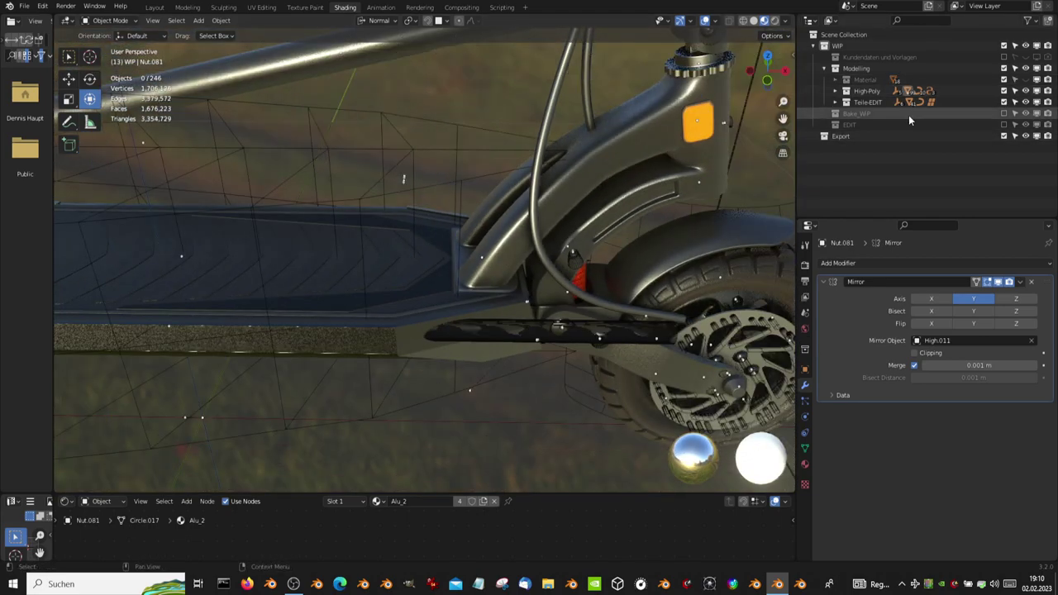
mouse_move(463, 272)
middle_down()
mouse_move(217, 245)
mouse_move(335, 366)
middle_up()
Slide the stem-tube nut Nut.040 outward along its normal.
scroll(335, 367, down, 3)
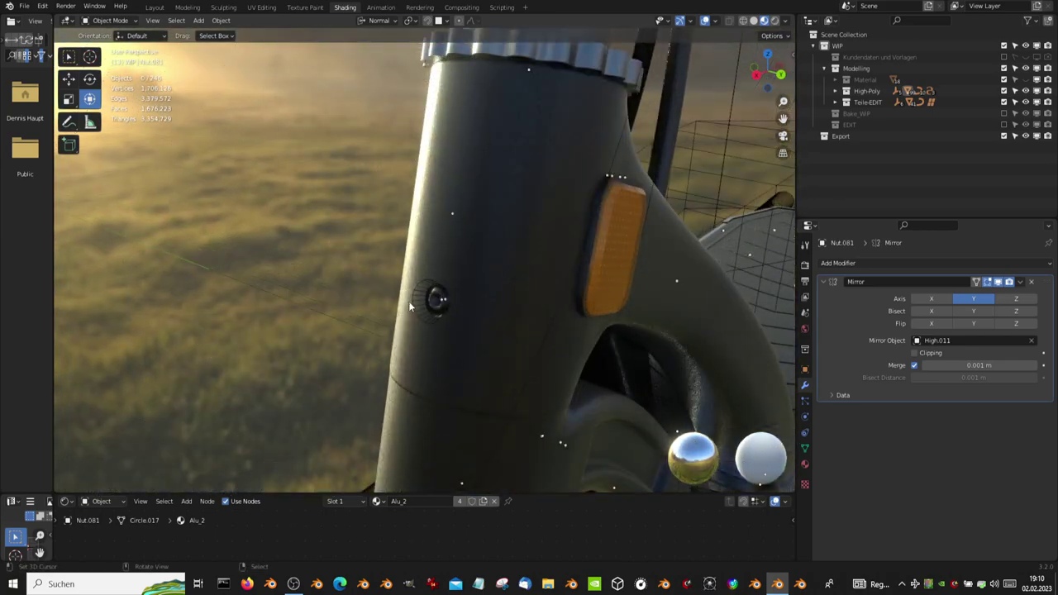
middle_drag(408, 301, 447, 232)
scroll(443, 306, down, 3)
middle_drag(441, 377, 442, 307)
scroll(446, 294, up, 3)
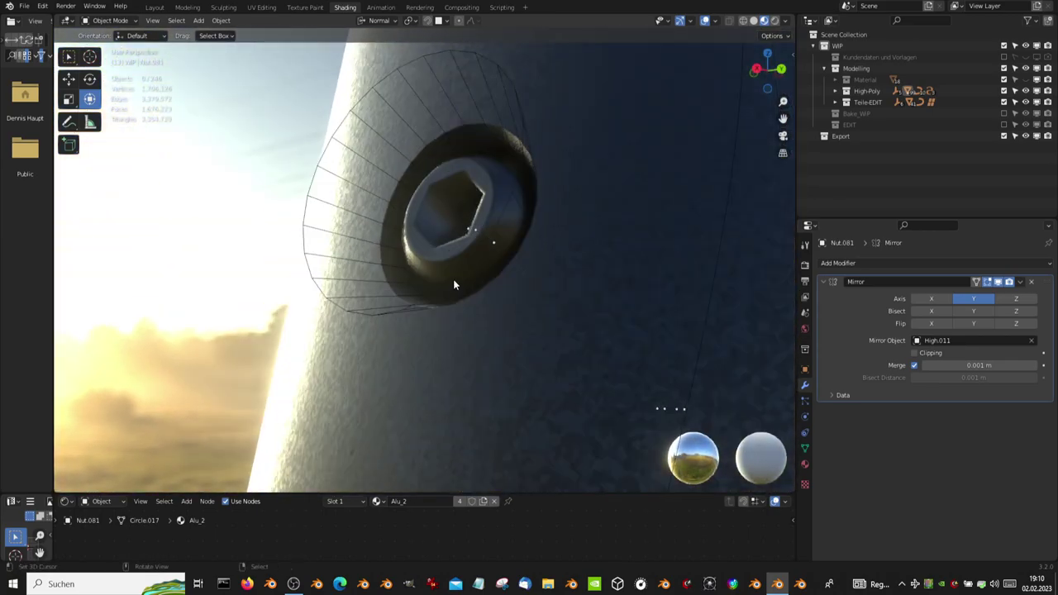
scroll(455, 240, up, 2)
scroll(455, 241, down, 5)
click(464, 237)
scroll(464, 237, up, 2)
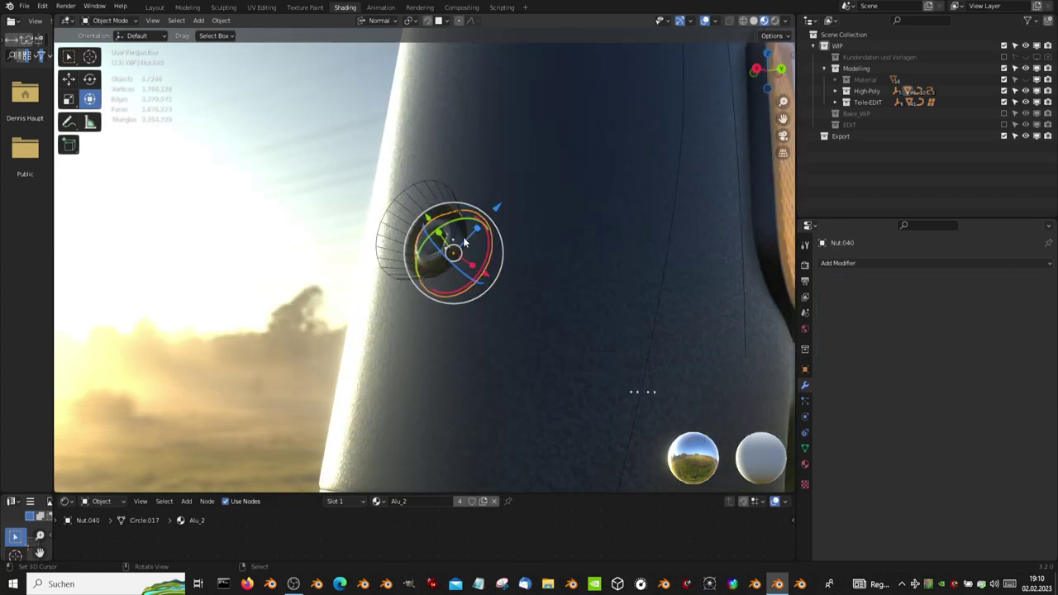
middle_drag(464, 237, 510, 276)
scroll(510, 275, down, 3)
drag(522, 267, 458, 241)
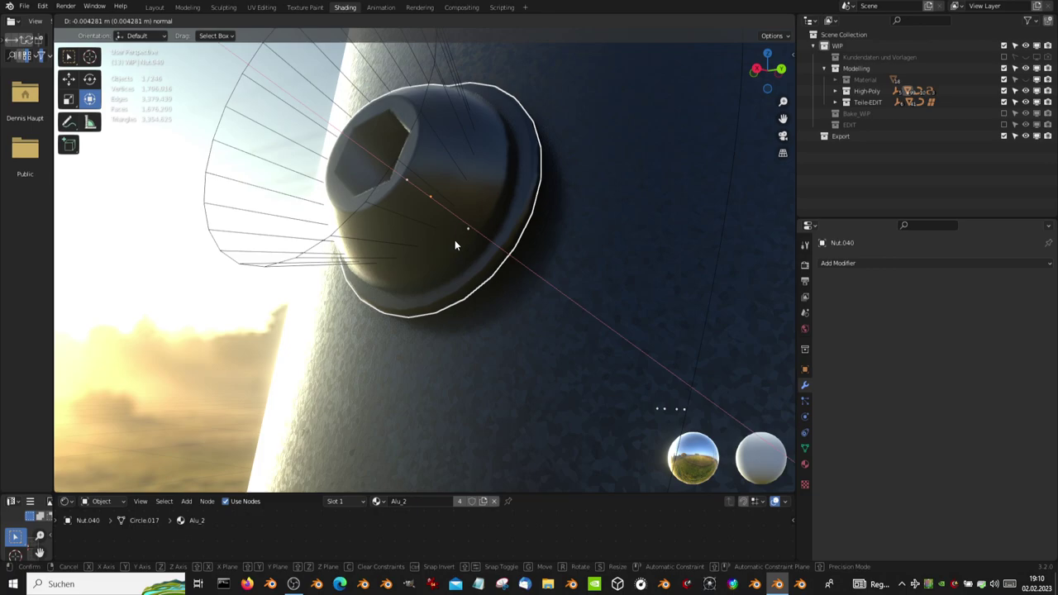
click(455, 239)
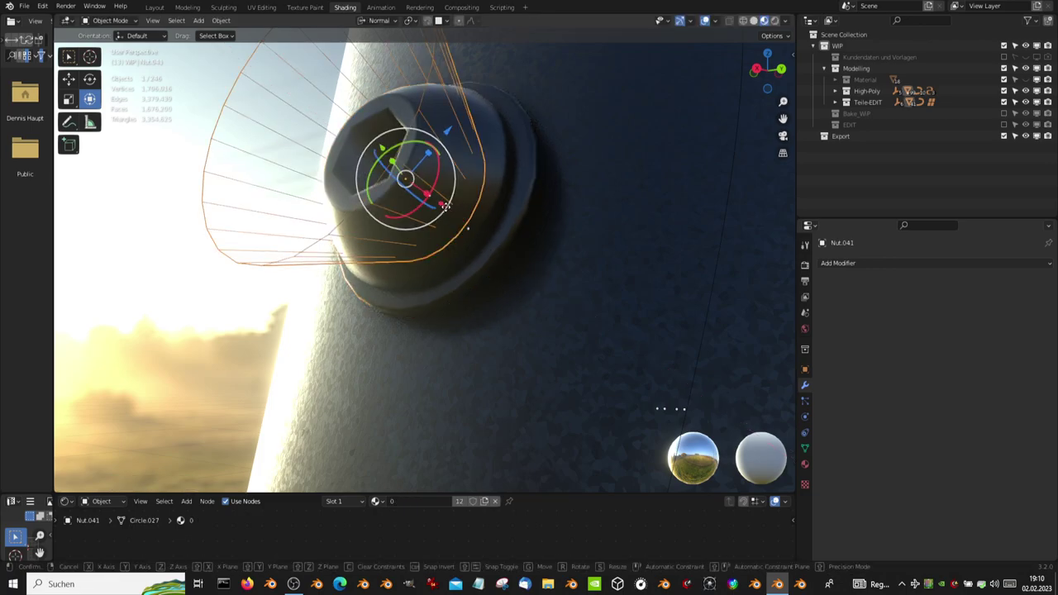
Move the ring Nut.041 along its normal and enlarge it very slightly.
drag(445, 206, 468, 214)
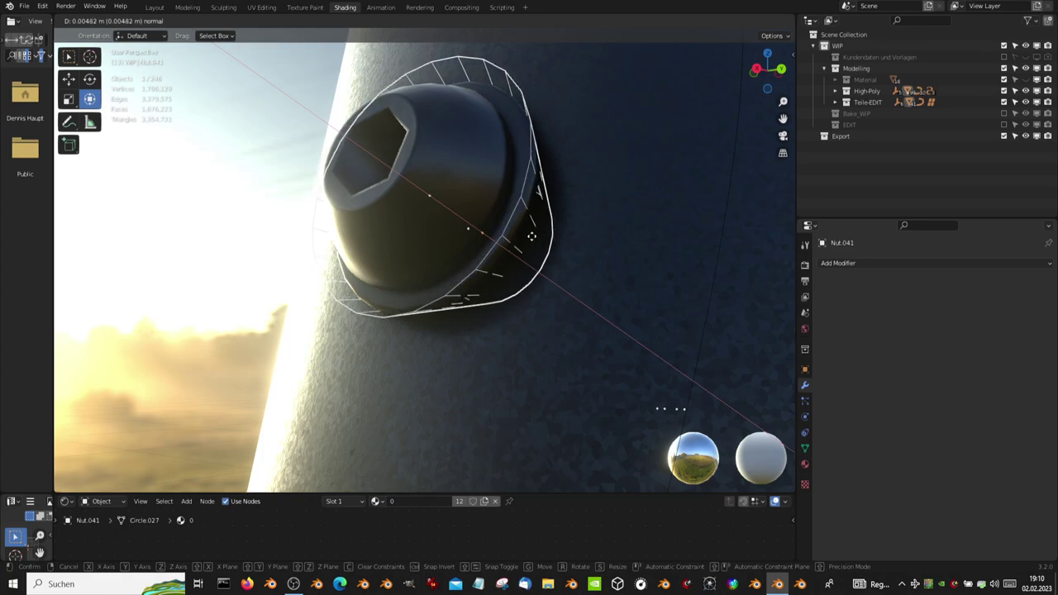
click(531, 236)
scroll(547, 234, down, 4)
key(s)
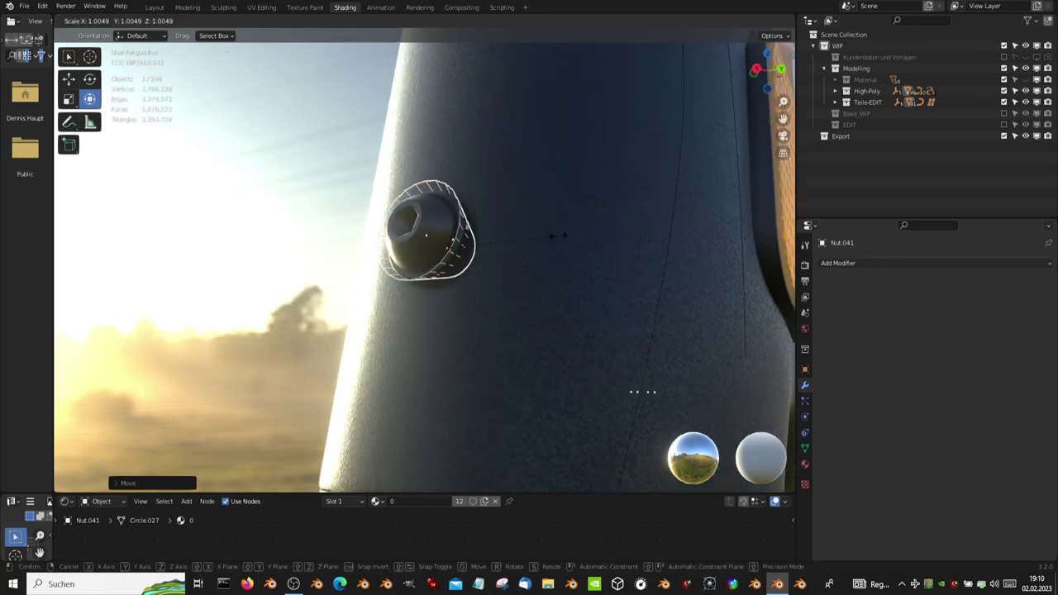
click(570, 231)
scroll(573, 231, up, 3)
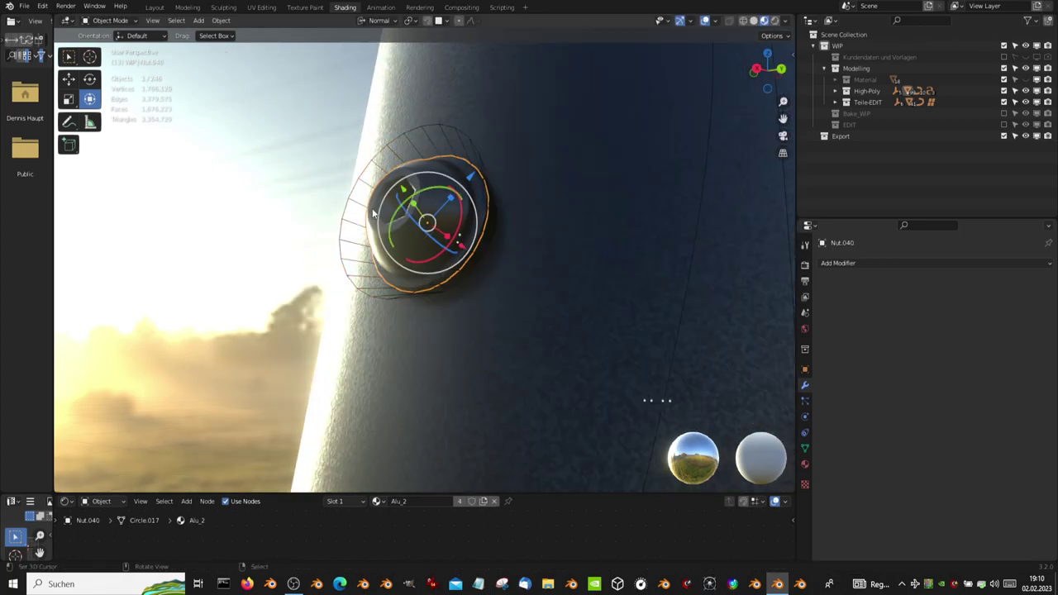
Start moving Nut.040 along its normal again.
click(452, 249)
key(g)
key(z)
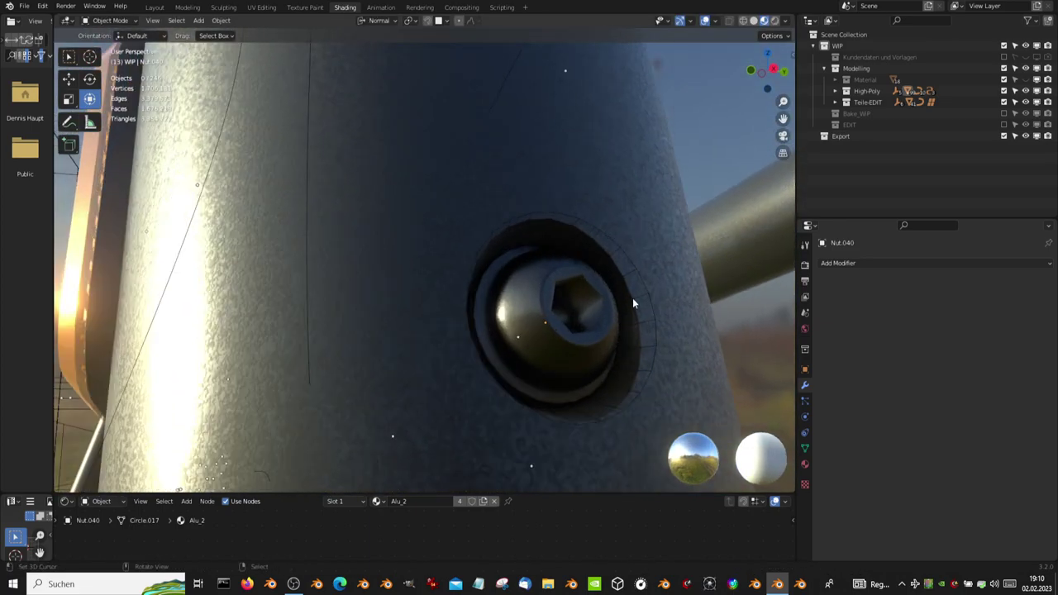
Add a Subdivision Surface modifier to ring Nut.041 and inspect the smoothed result.
scroll(633, 304, up, 3)
click(579, 225)
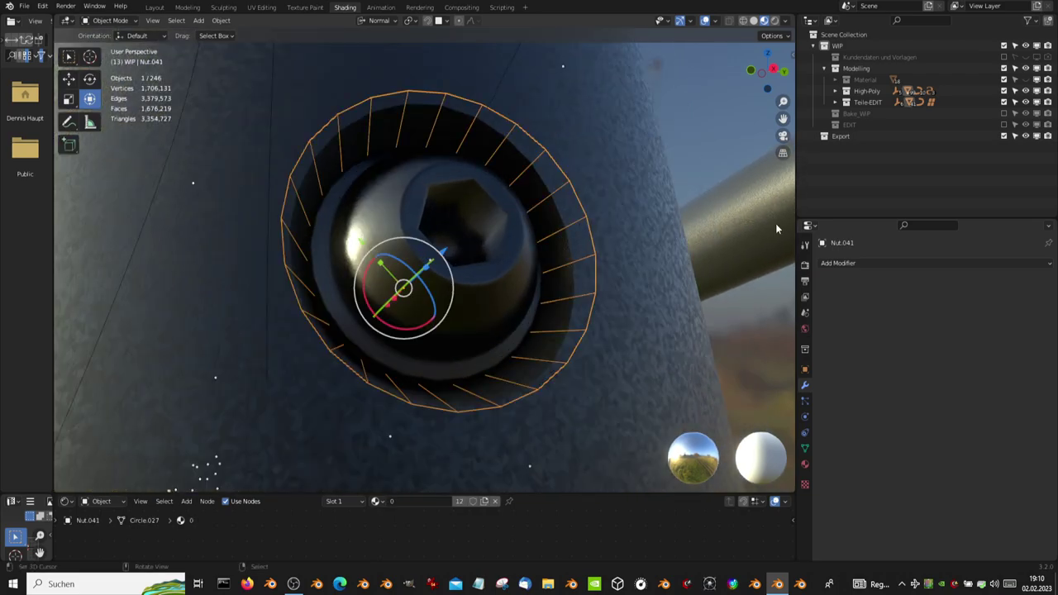
click(857, 265)
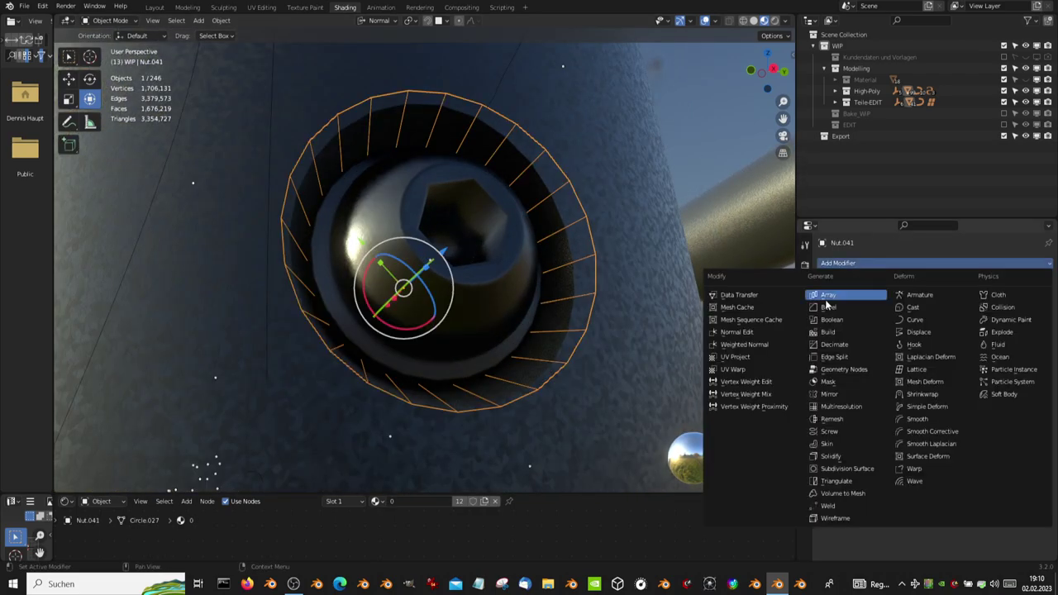
click(858, 469)
click(519, 209)
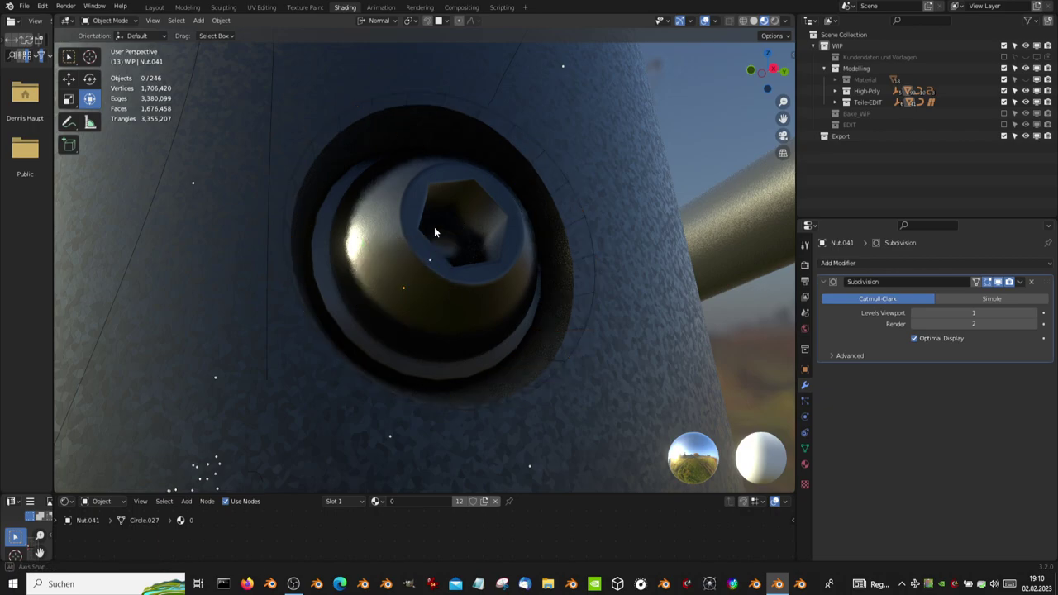
mouse_move(434, 226)
middle_down()
mouse_move(425, 229)
mouse_move(762, 27)
mouse_move(490, 290)
middle_up()
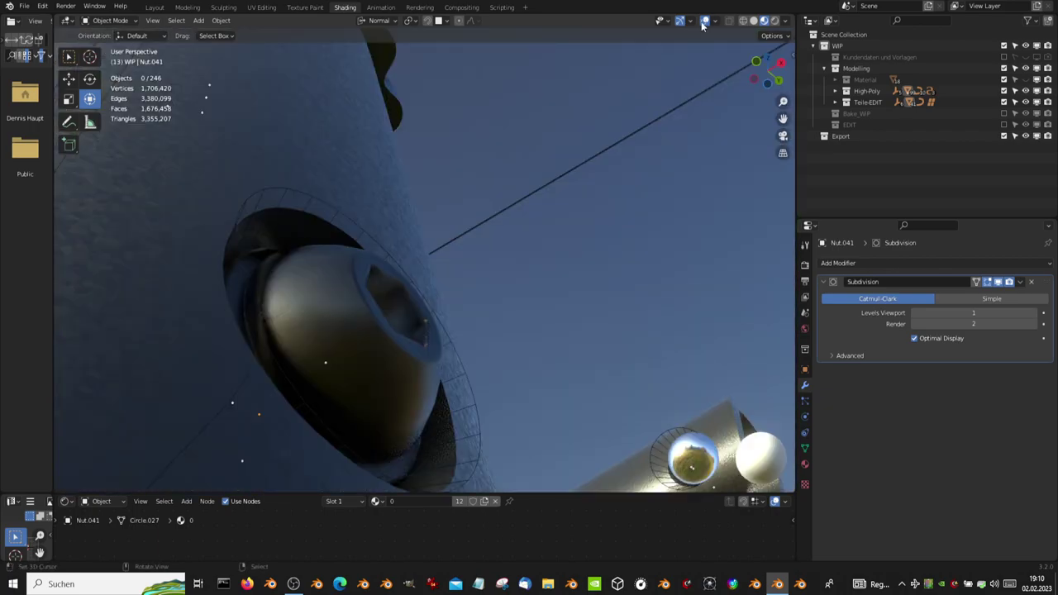
Orbit and zoom out to show the whole scooter with its floating wheels and handlebar.
mouse_move(516, 234)
middle_down()
mouse_move(356, 302)
mouse_move(337, 294)
mouse_move(372, 240)
mouse_move(408, 220)
mouse_move(576, 289)
mouse_move(323, 302)
mouse_move(217, 349)
mouse_move(392, 174)
mouse_move(388, 234)
mouse_move(238, 229)
mouse_move(286, 253)
mouse_move(431, 193)
mouse_move(422, 257)
mouse_move(529, 173)
mouse_move(668, 113)
mouse_move(547, 210)
mouse_move(456, 366)
mouse_move(314, 317)
mouse_move(490, 188)
mouse_move(497, 238)
mouse_move(486, 256)
mouse_move(412, 268)
middle_up()
scroll(222, 339, down, 3)
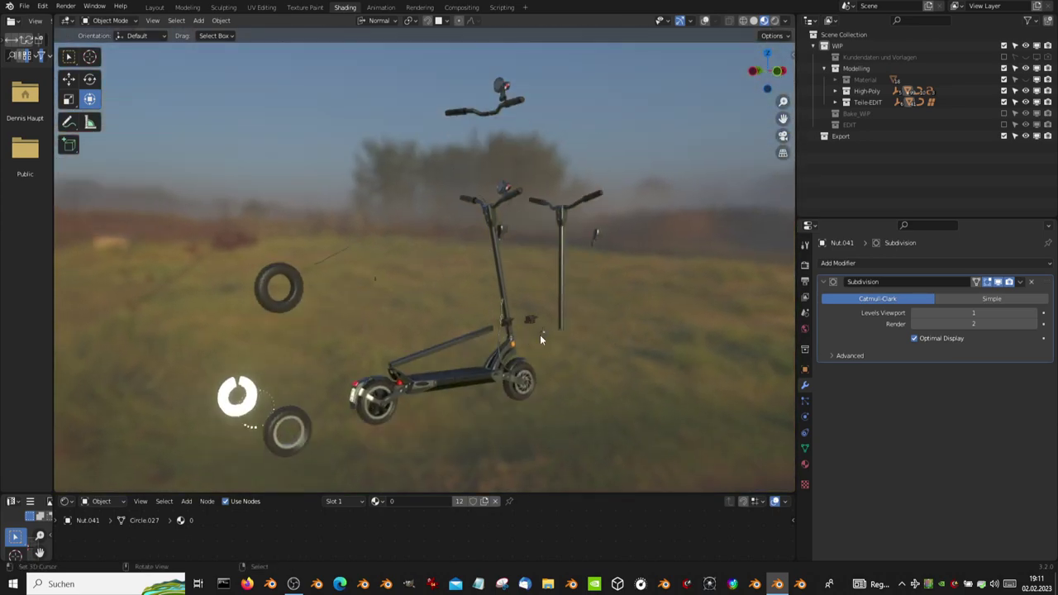